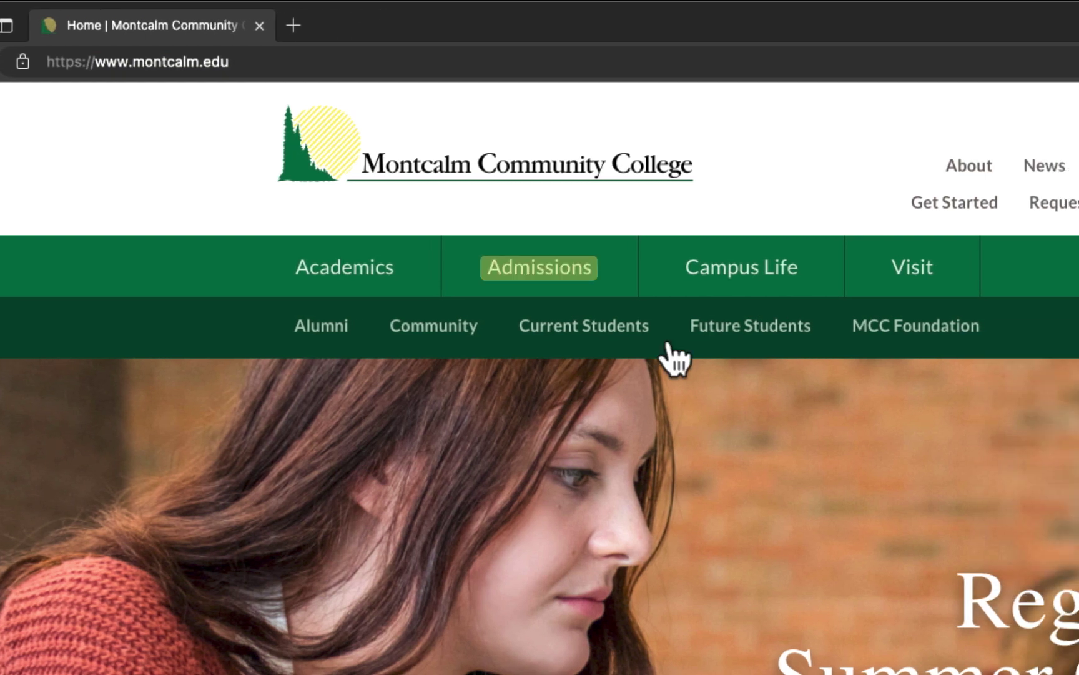
Go through Admissions, Student Services and Request a Transcript, then launch Clearinghouse transcript ordering.
{"action": "left_click", "coordinate": [580, 284]}
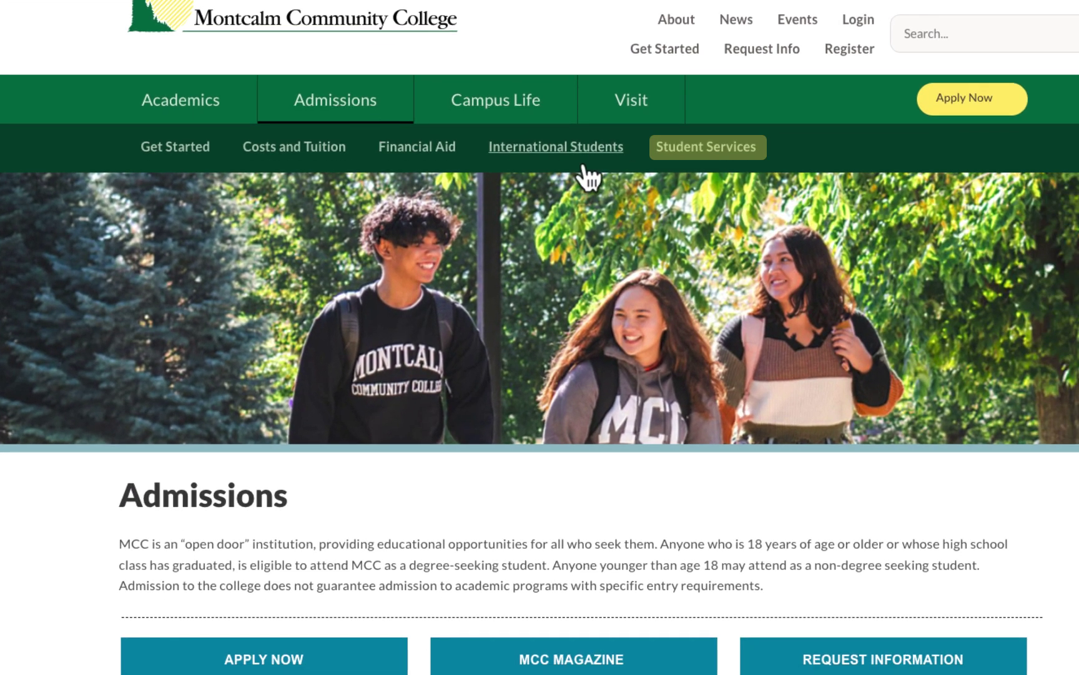
{"action": "left_click", "coordinate": [687, 157]}
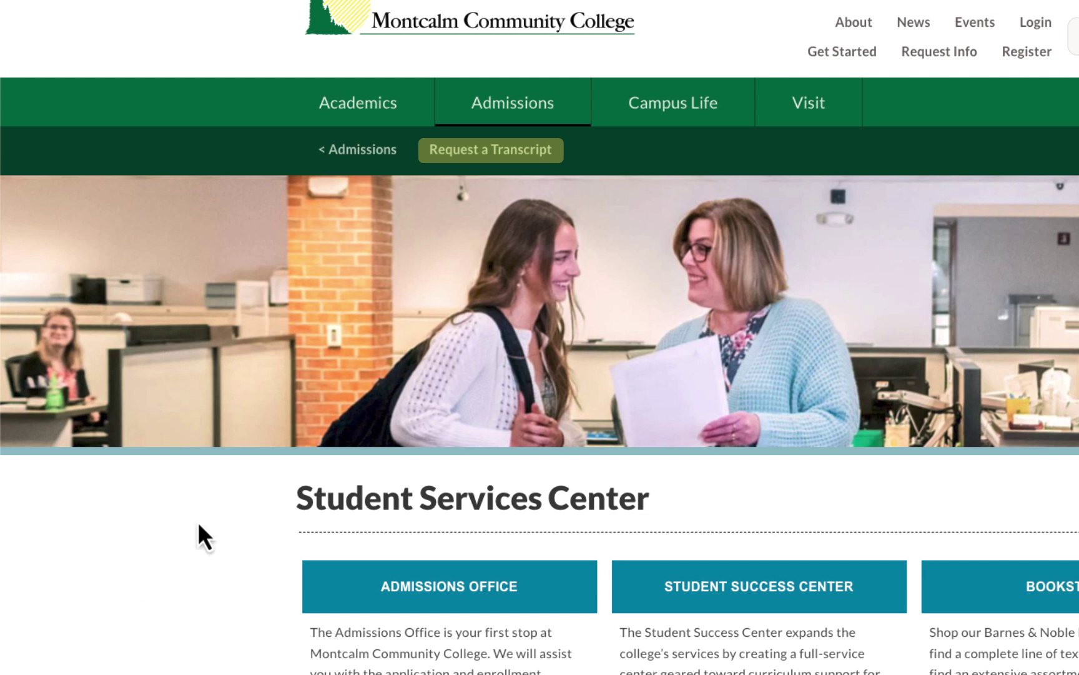
{"action": "left_click", "coordinate": [492, 158]}
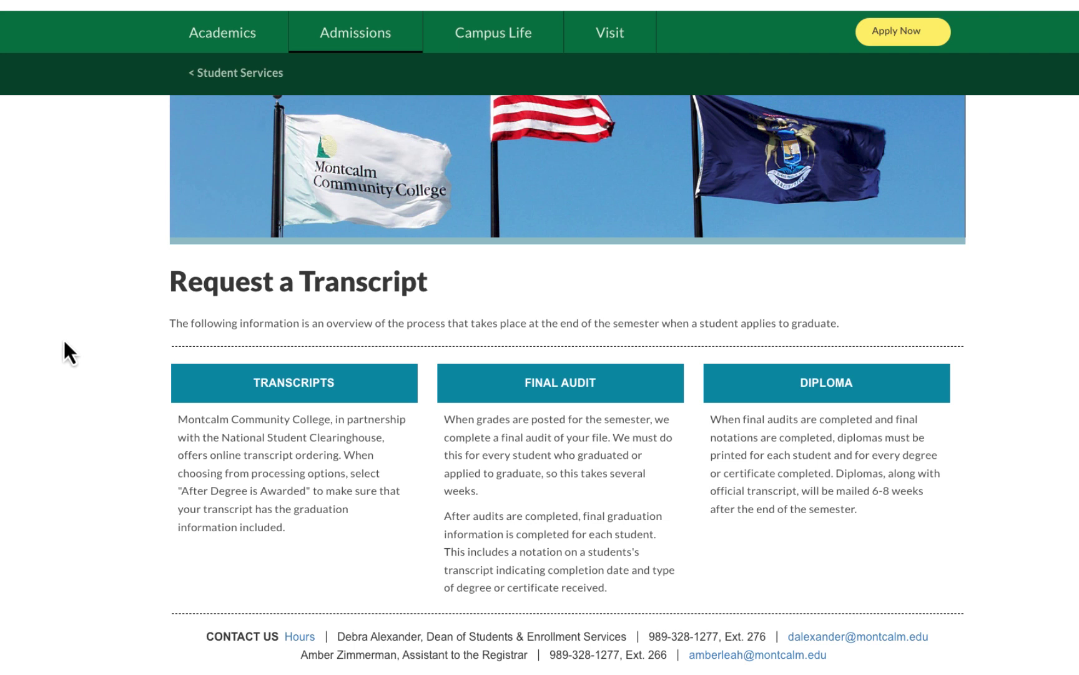
{"action": "left_click", "coordinate": [278, 382]}
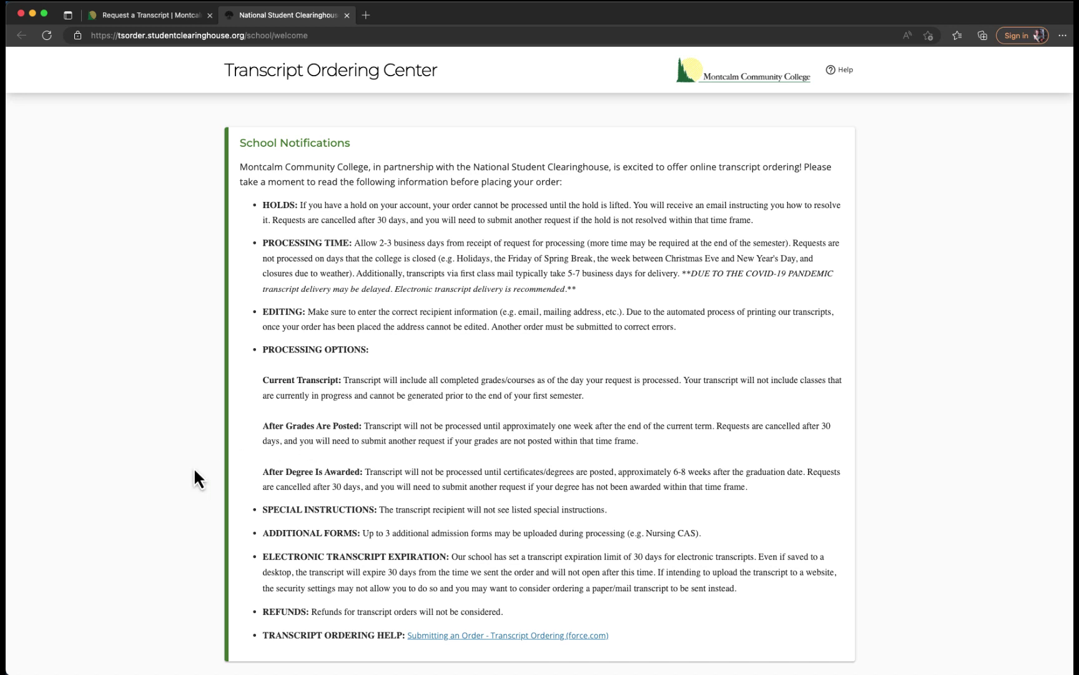
Scroll past the school notifications and start a new transcript order.
{"action": "scroll", "coordinate": [193, 470], "scroll_direction": "down", "scroll_amount": 5}
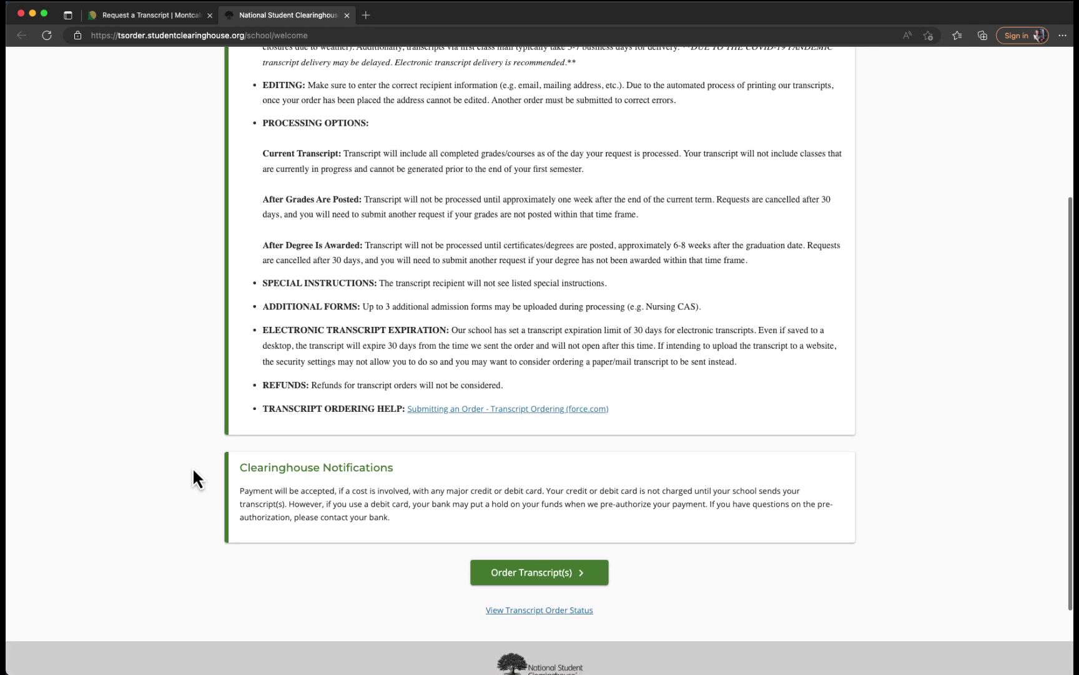
{"action": "left_click", "coordinate": [507, 575]}
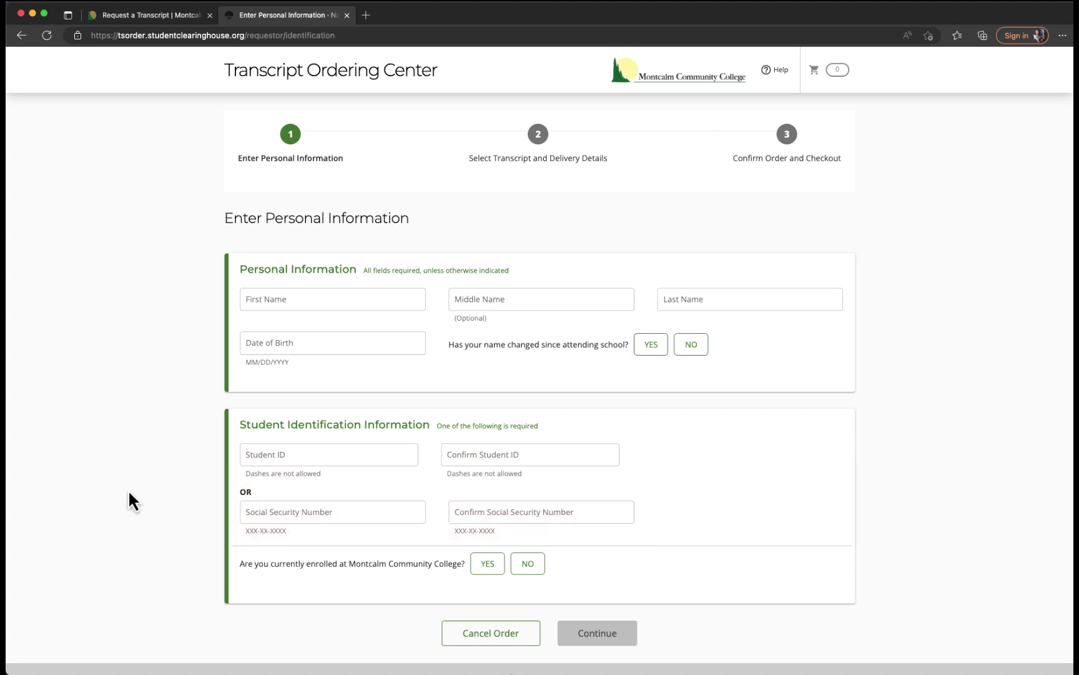
Enter the student's name, birth date and student ID twice; answer NO to name change and YES to enrolled.
{"action": "left_click", "coordinate": [273, 308]}
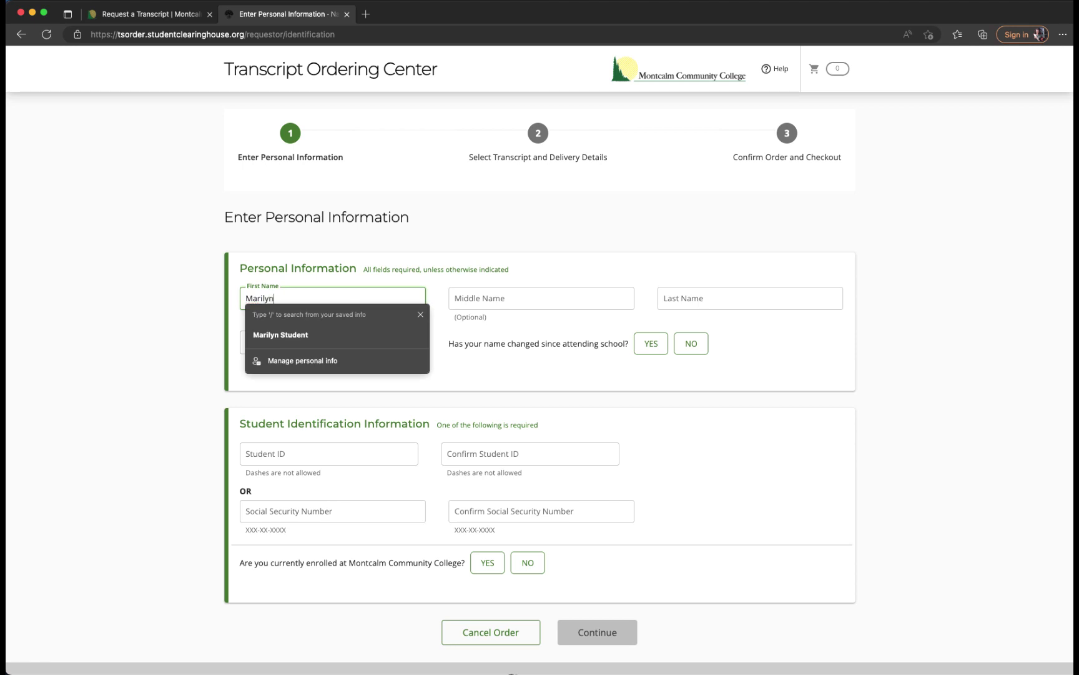
{"action": "key", "text": "Tab"}
{"action": "key", "text": "Tab"}
{"action": "key", "text": "Tab"}
{"action": "left_click", "coordinate": [690, 352]}
{"action": "left_click", "coordinate": [323, 453]}
{"action": "key", "text": "Tab"}
{"action": "left_click", "coordinate": [490, 567]}
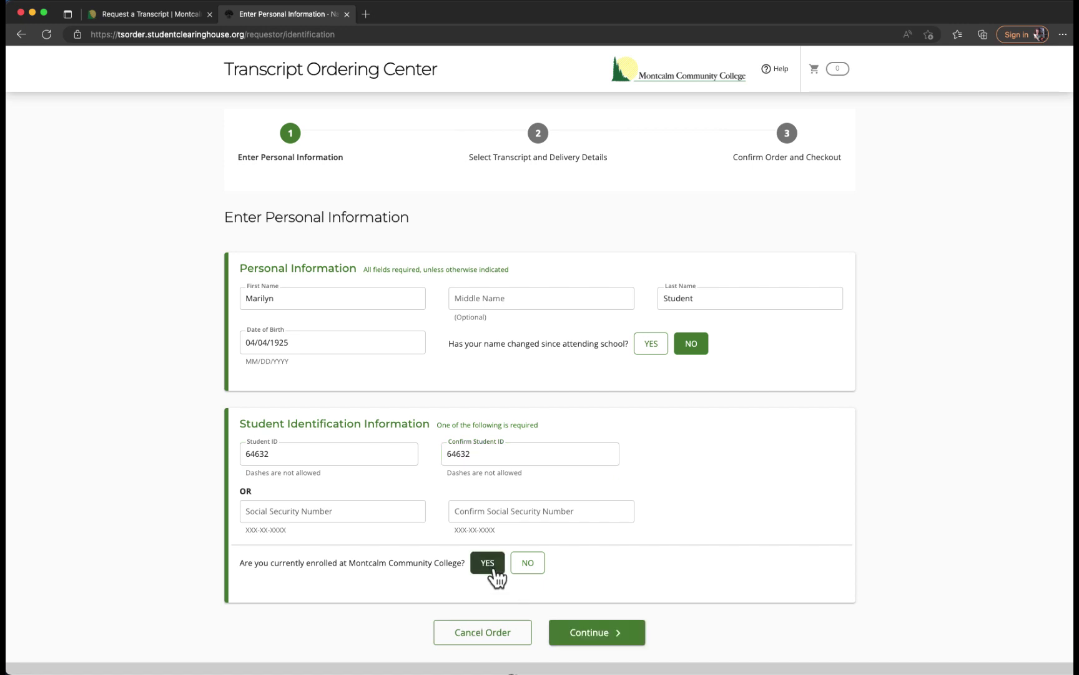
{"action": "left_click", "coordinate": [597, 635]}
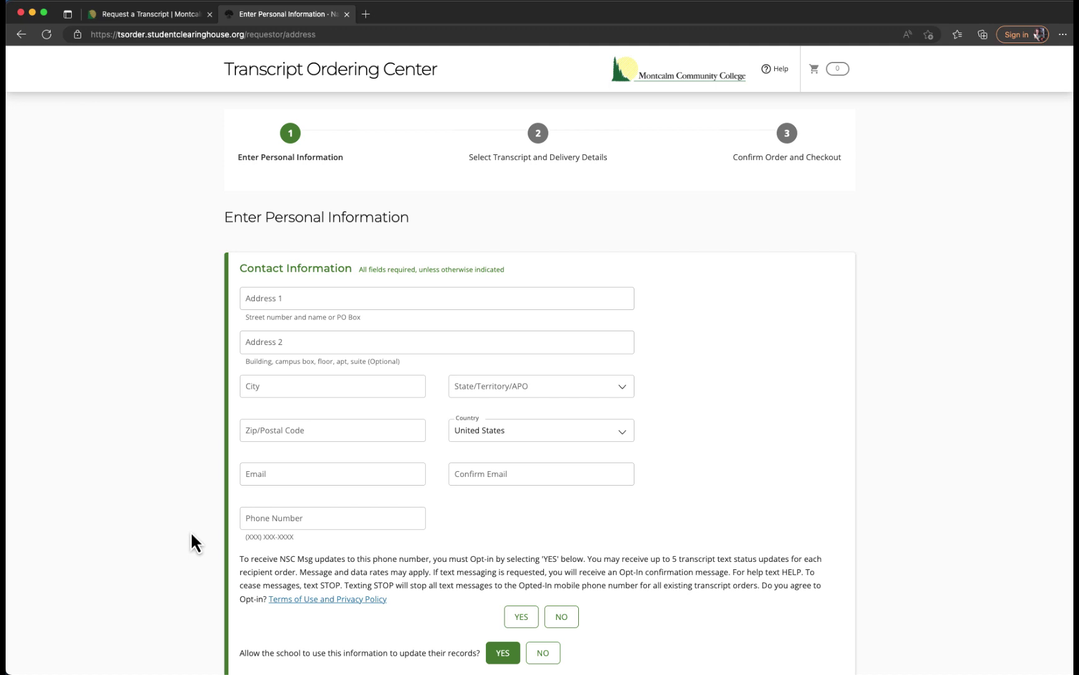
Fill the student's street address, city, state and zip code from saved suggestions.
{"action": "left_click", "coordinate": [291, 298]}
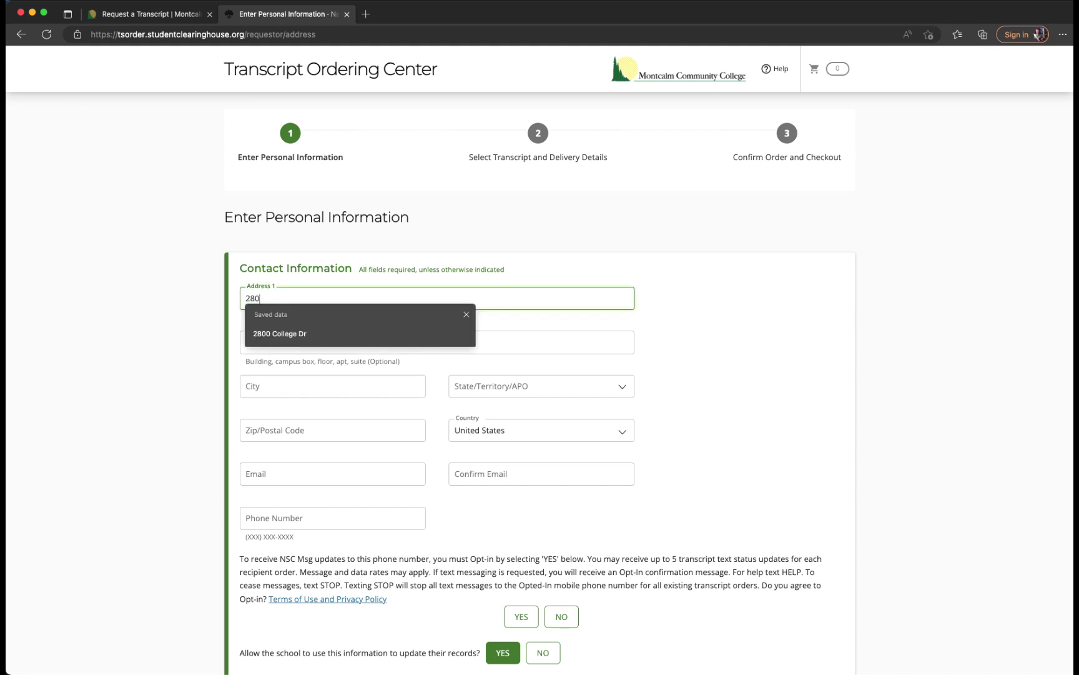
{"action": "key", "text": "Down"}
{"action": "key", "text": "Return"}
{"action": "key", "text": "Tab"}
{"action": "key", "text": "Tab"}
{"action": "key", "text": "Down"}
{"action": "key", "text": "Return"}
{"action": "key", "text": "Tab"}
{"action": "key", "text": "Tab"}
{"action": "key", "text": "Down"}
{"action": "key", "text": "Return"}
{"action": "key", "text": "Tab"}
Fill and confirm the student's e-mail and phone, opt in to text updates, and submit.
{"action": "type", "text": "mst"}
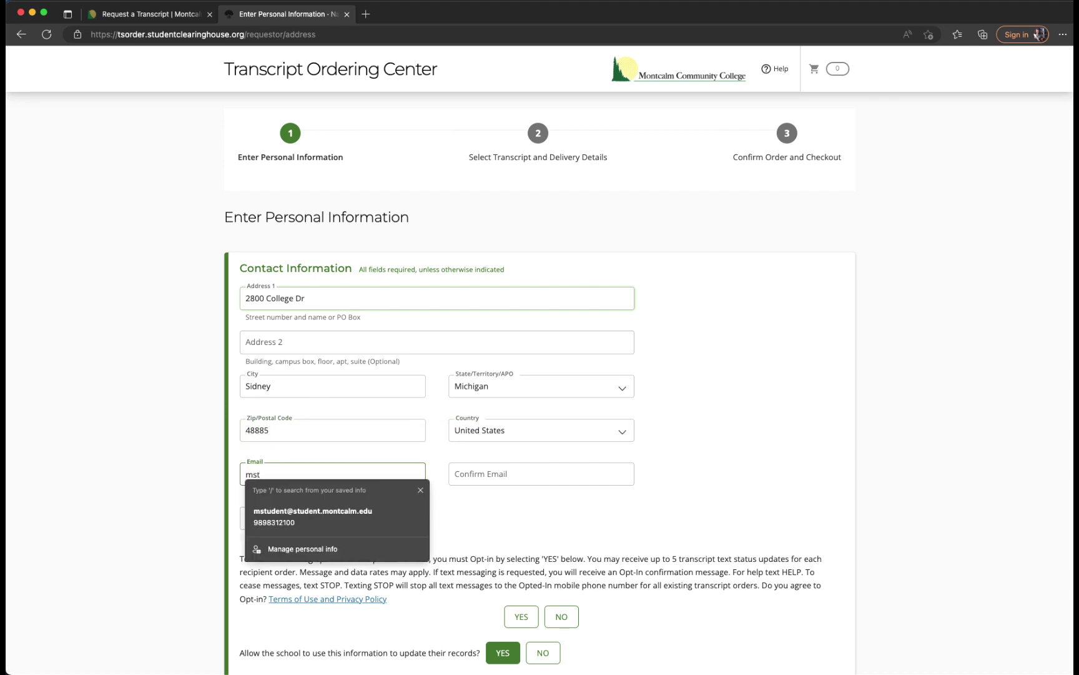
{"action": "left_click", "coordinate": [306, 518]}
{"action": "left_click", "coordinate": [475, 478]}
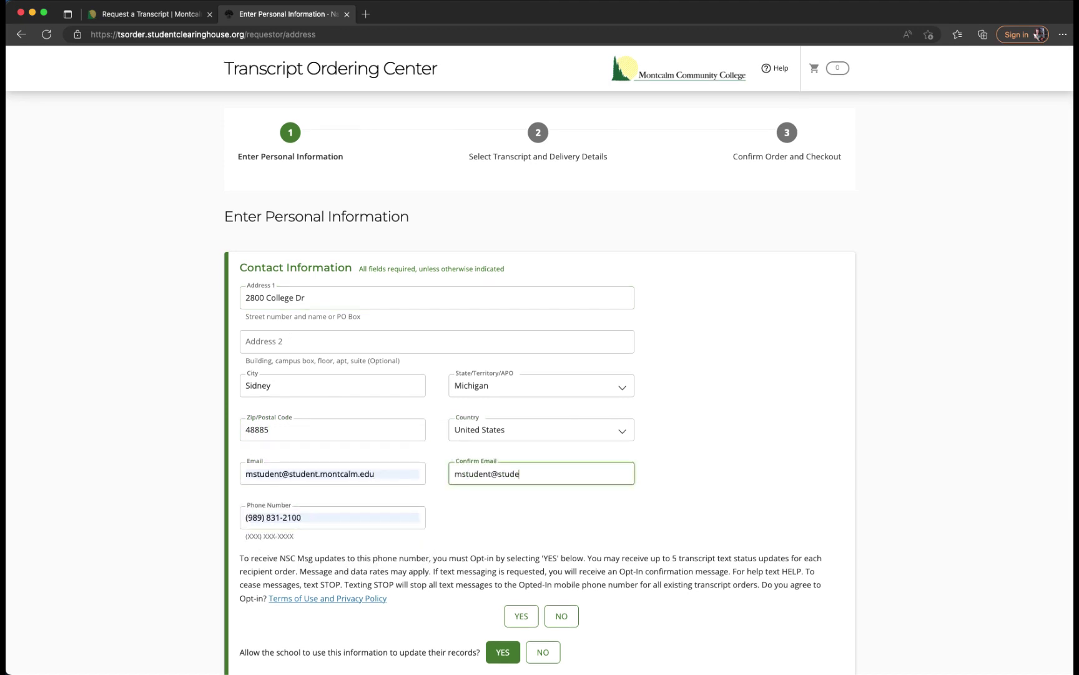
{"action": "scroll", "coordinate": [473, 480], "scroll_direction": "down", "scroll_amount": 2}
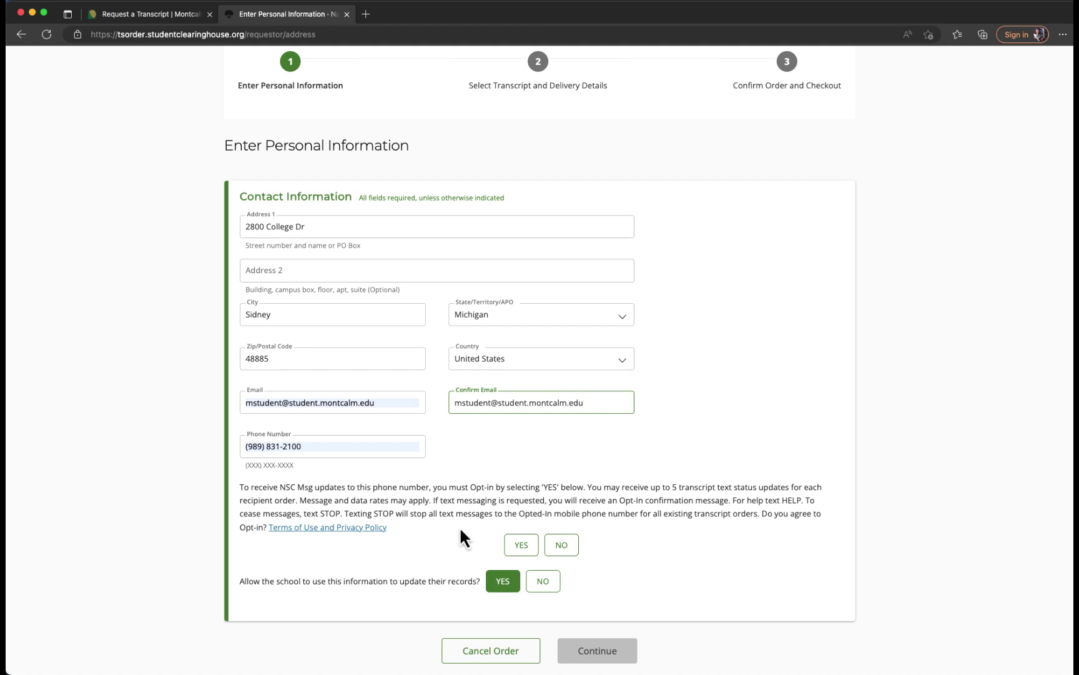
{"action": "left_click", "coordinate": [522, 546]}
{"action": "left_click", "coordinate": [621, 652]}
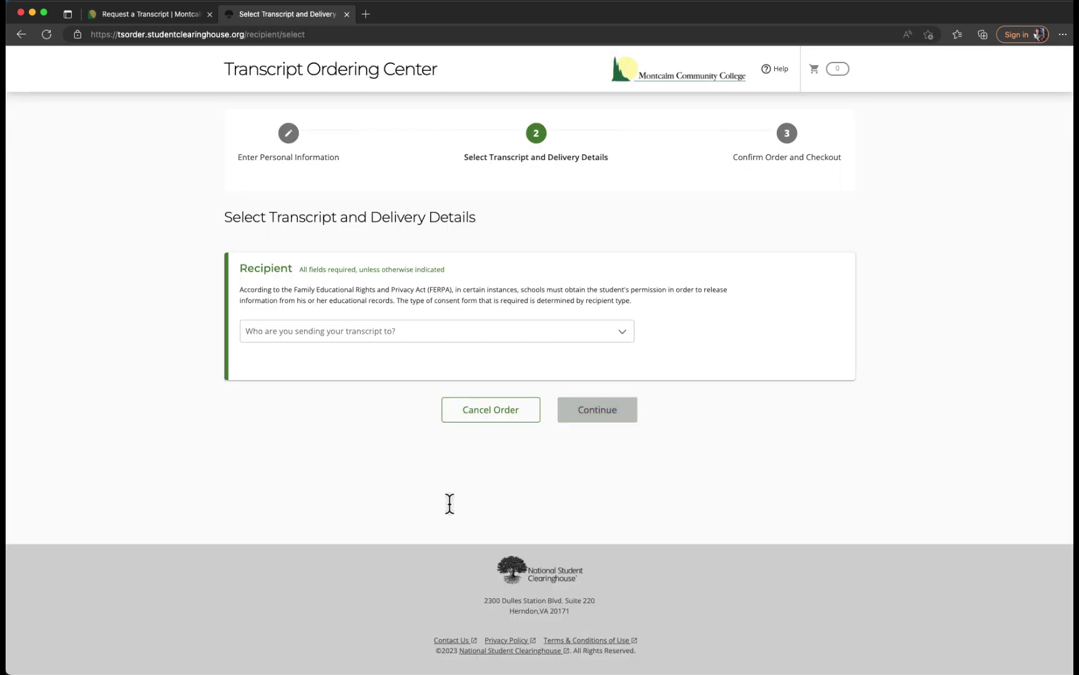
Set the recipient to College or University: Michigan, Ferris State University, Admission's Office.
{"action": "left_click", "coordinate": [401, 342]}
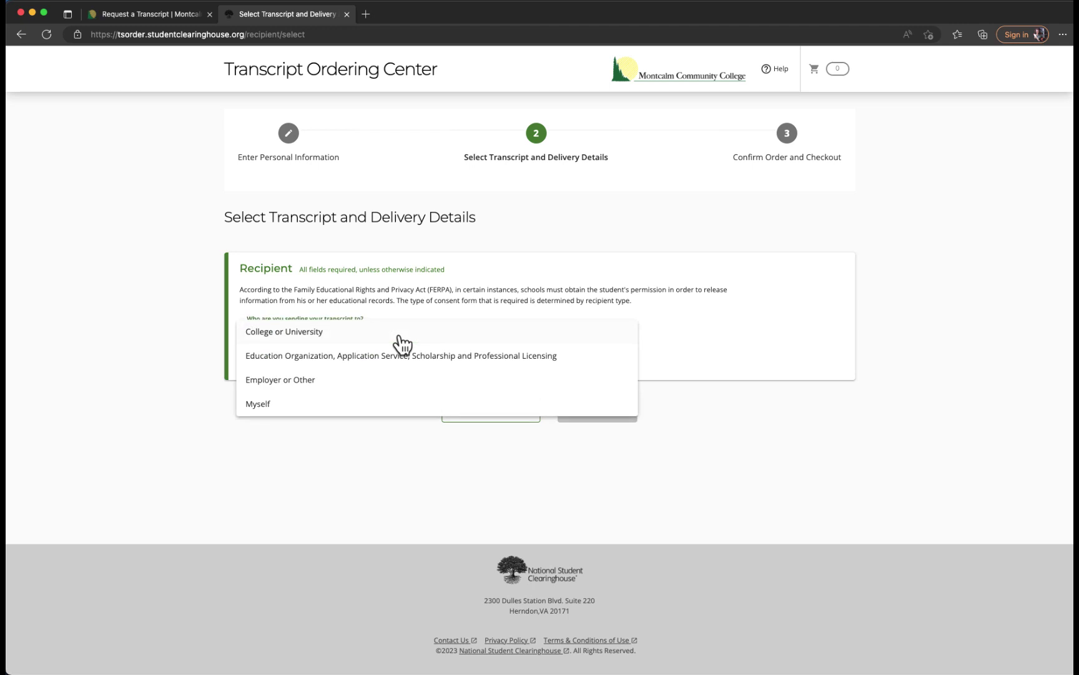
{"action": "left_click", "coordinate": [367, 333]}
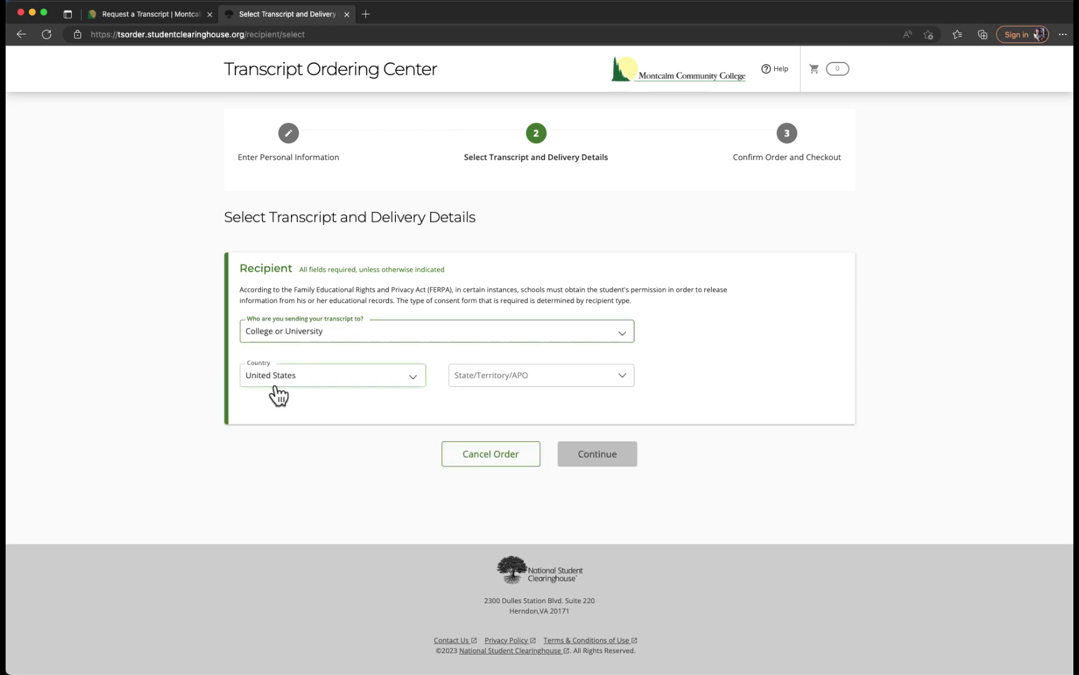
{"action": "left_click", "coordinate": [476, 381]}
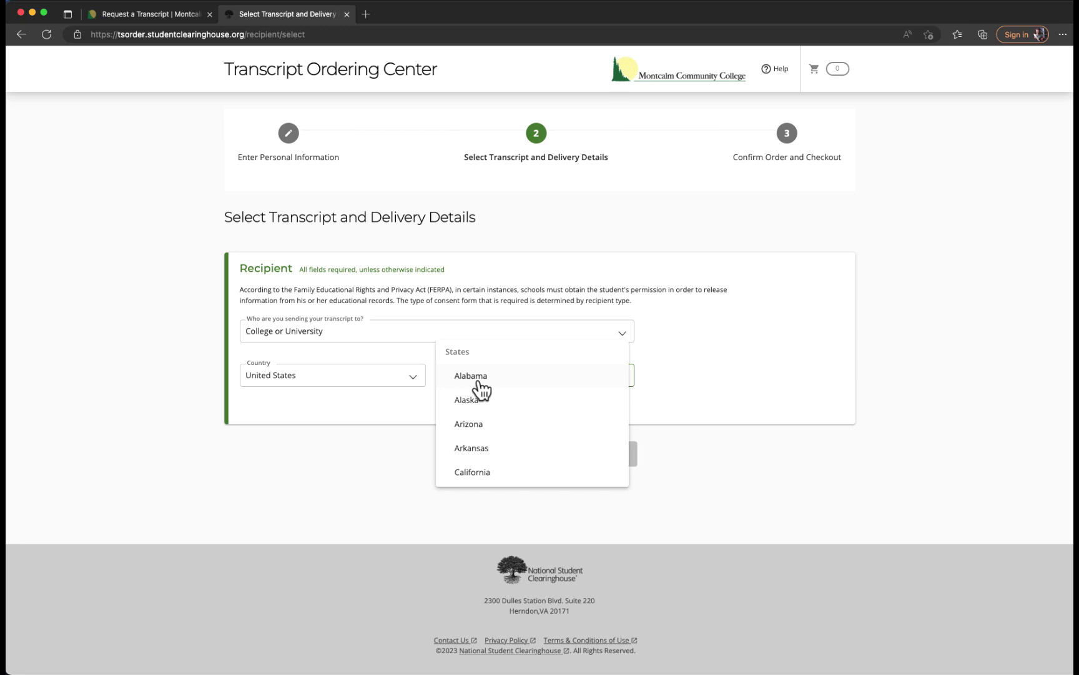
{"action": "scroll", "coordinate": [479, 387], "scroll_direction": "down", "scroll_amount": 5}
{"action": "scroll", "coordinate": [480, 387], "scroll_direction": "down", "scroll_amount": 1}
{"action": "left_click", "coordinate": [480, 388]}
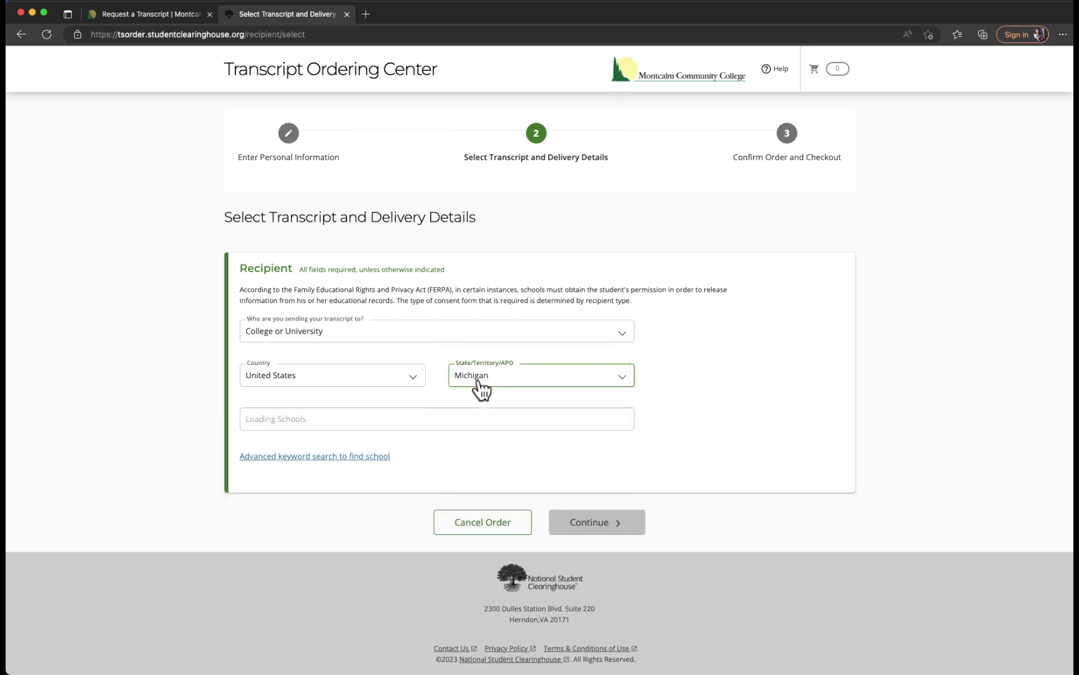
{"action": "left_click", "coordinate": [325, 420]}
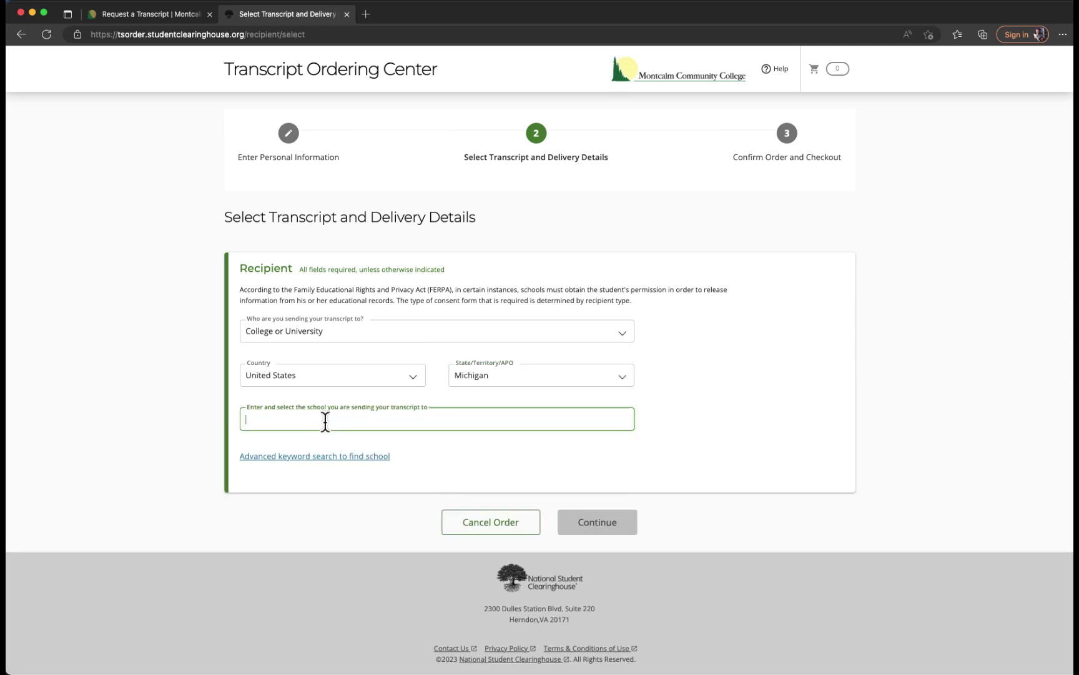
{"action": "type", "text": "ferr"}
{"action": "left_click", "coordinate": [326, 444]}
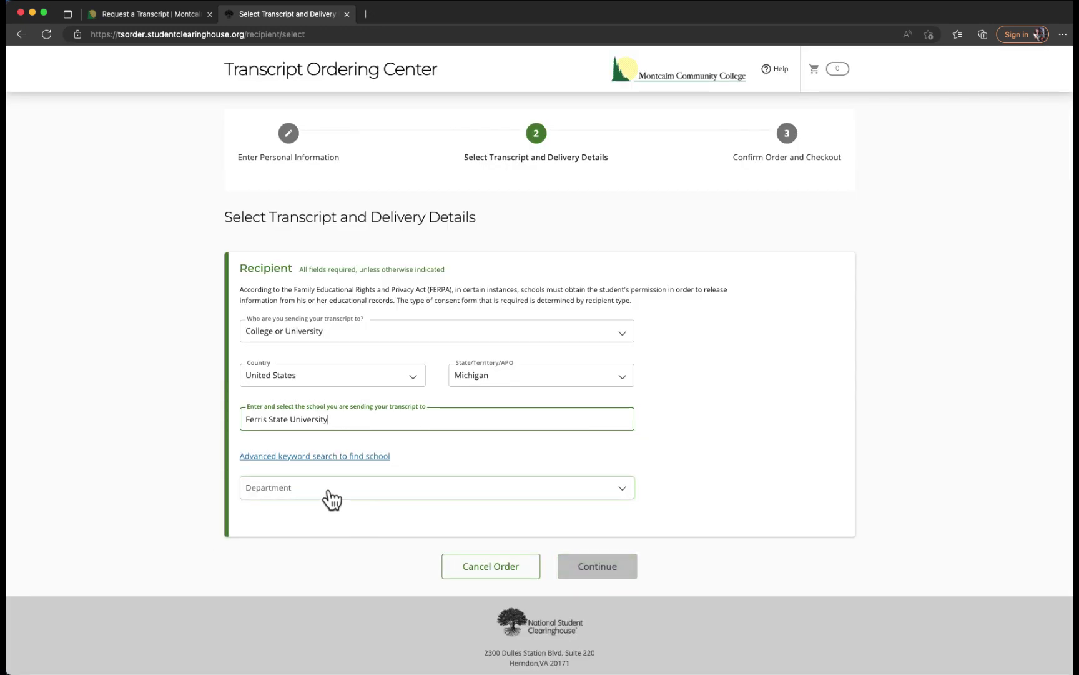
{"action": "left_click", "coordinate": [331, 498]}
{"action": "left_click", "coordinate": [316, 494]}
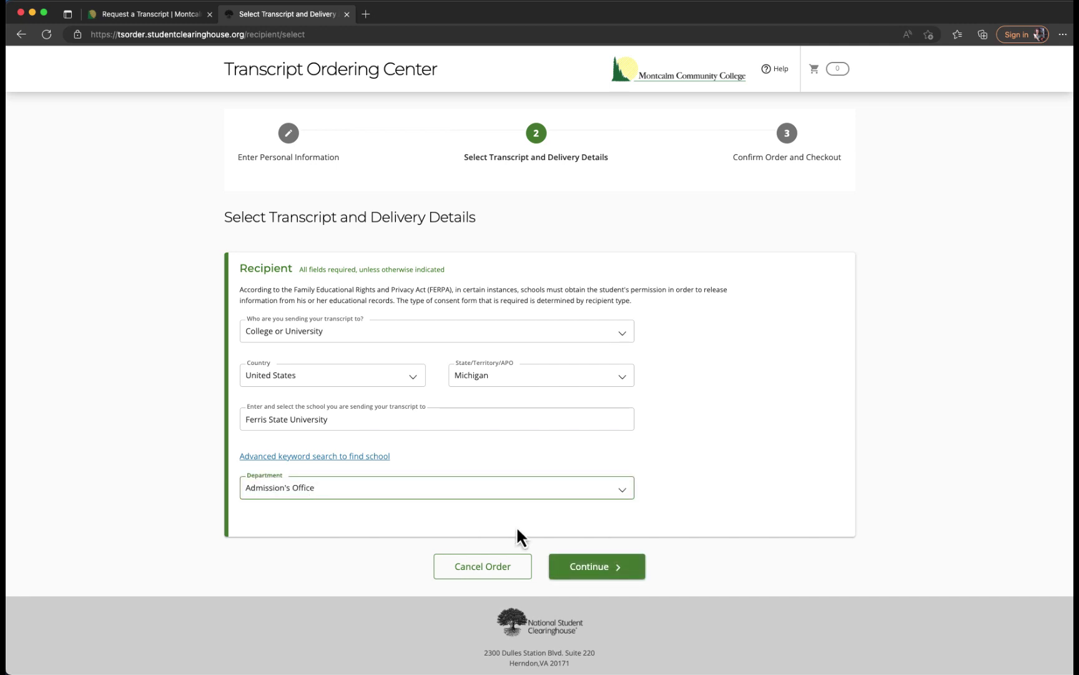
Change the recipient to Myself and continue to processing and delivery details.
{"action": "left_click", "coordinate": [300, 335]}
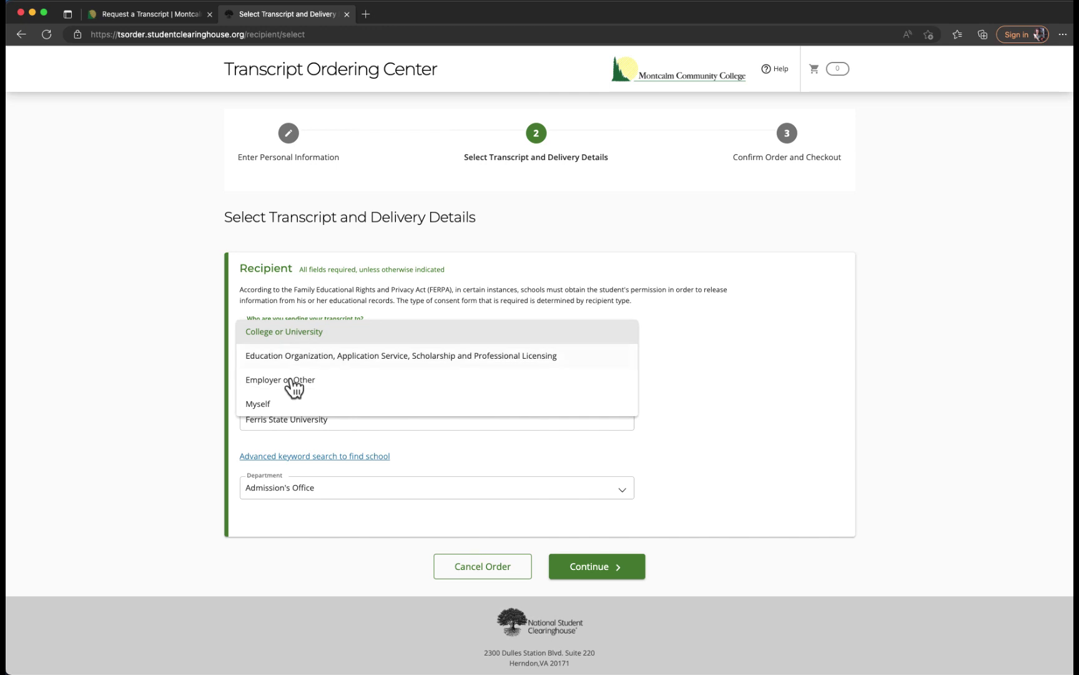
{"action": "left_click", "coordinate": [289, 402]}
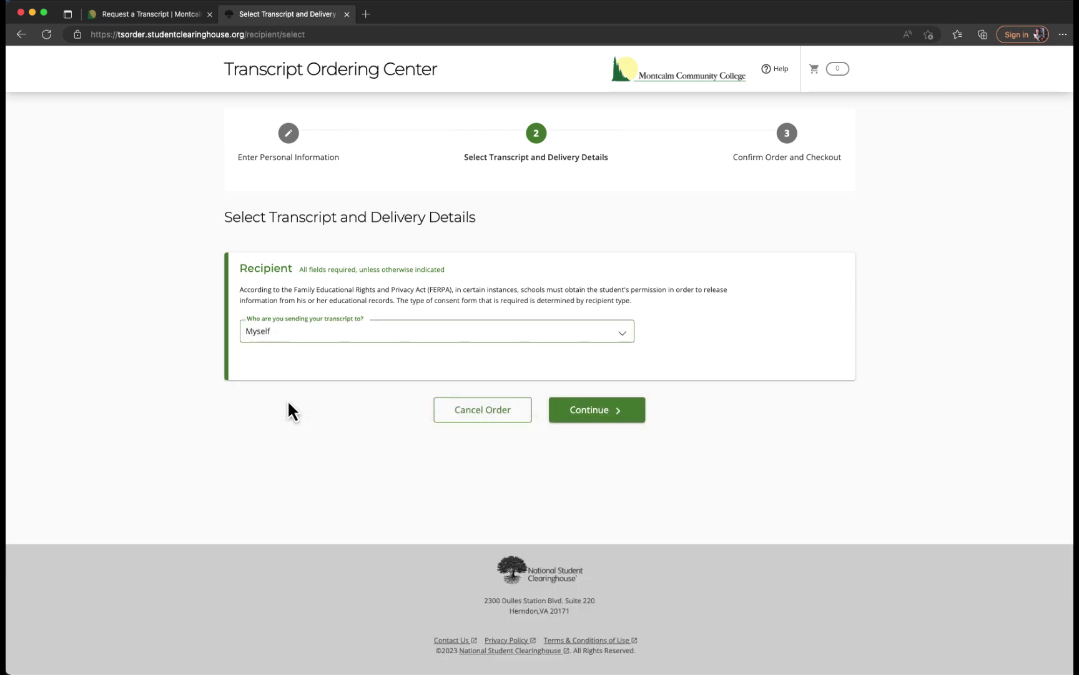
{"action": "left_click", "coordinate": [598, 415]}
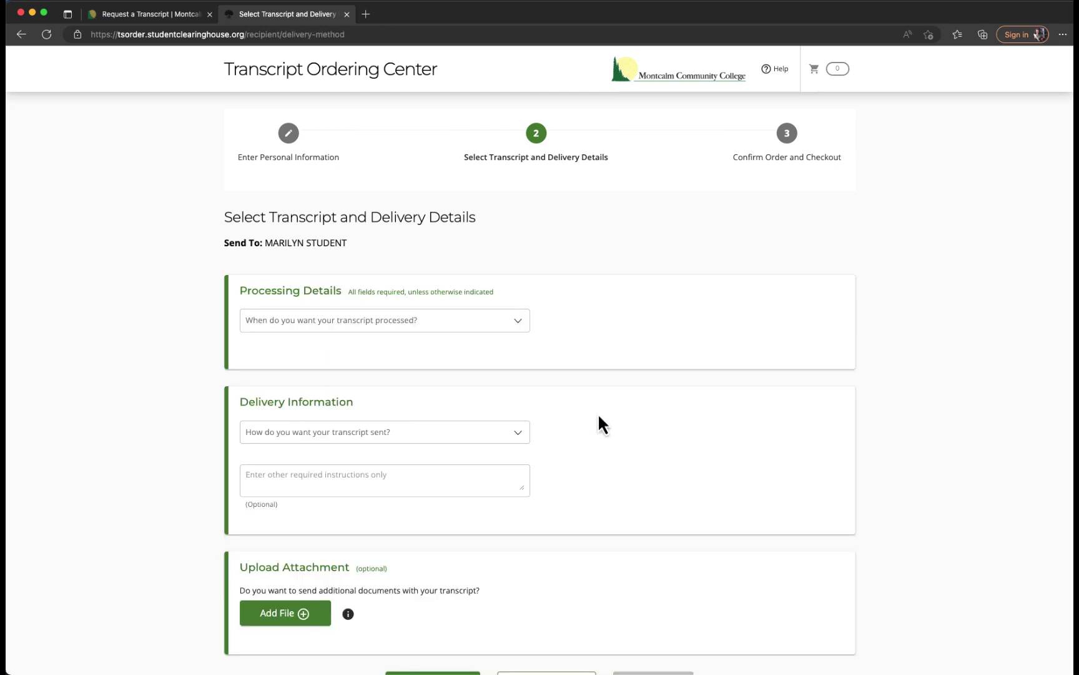
{"action": "left_click", "coordinate": [401, 325]}
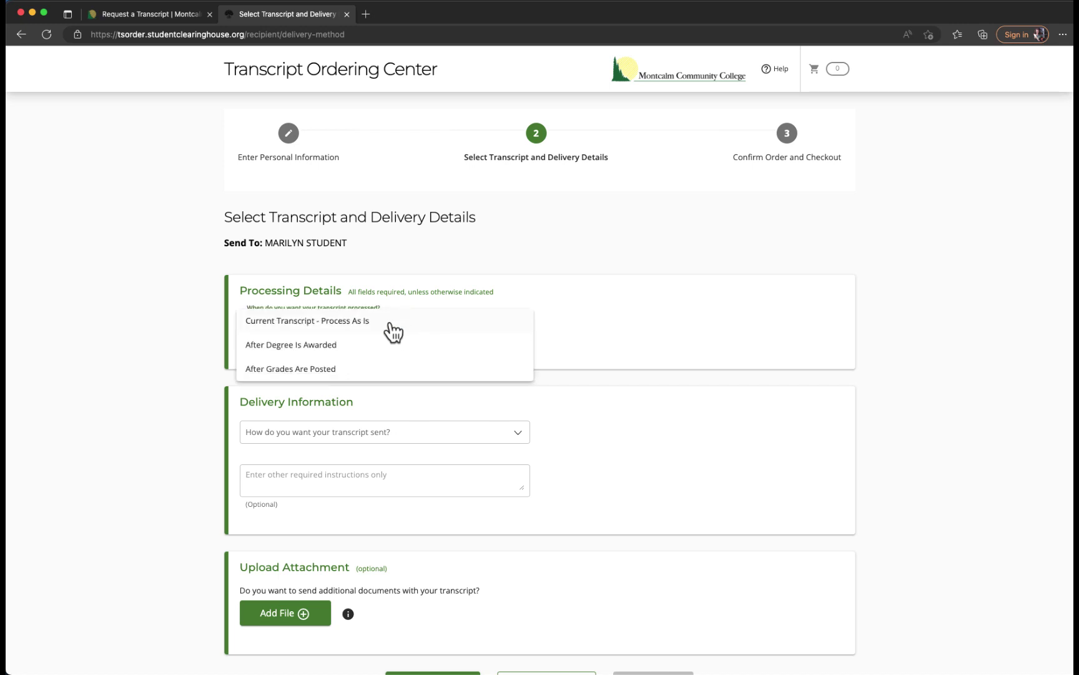
Process the transcript After Grades Are Posted for term Spring, year 2023.
{"action": "left_click", "coordinate": [356, 368]}
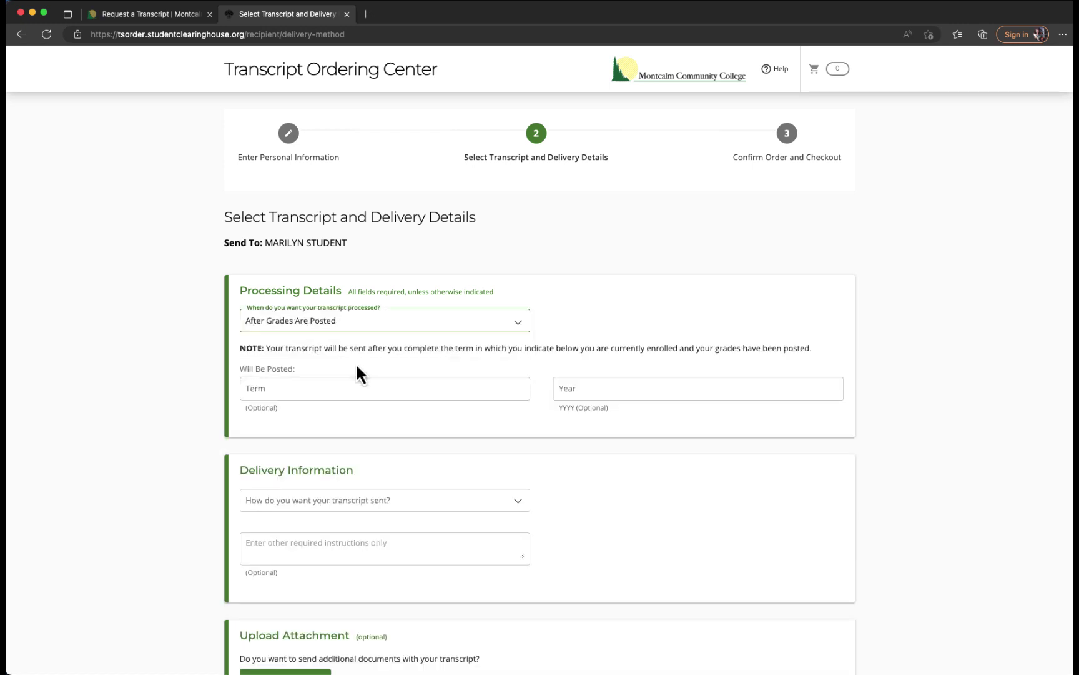
{"action": "left_click", "coordinate": [291, 389]}
{"action": "type", "text": "Spring"}
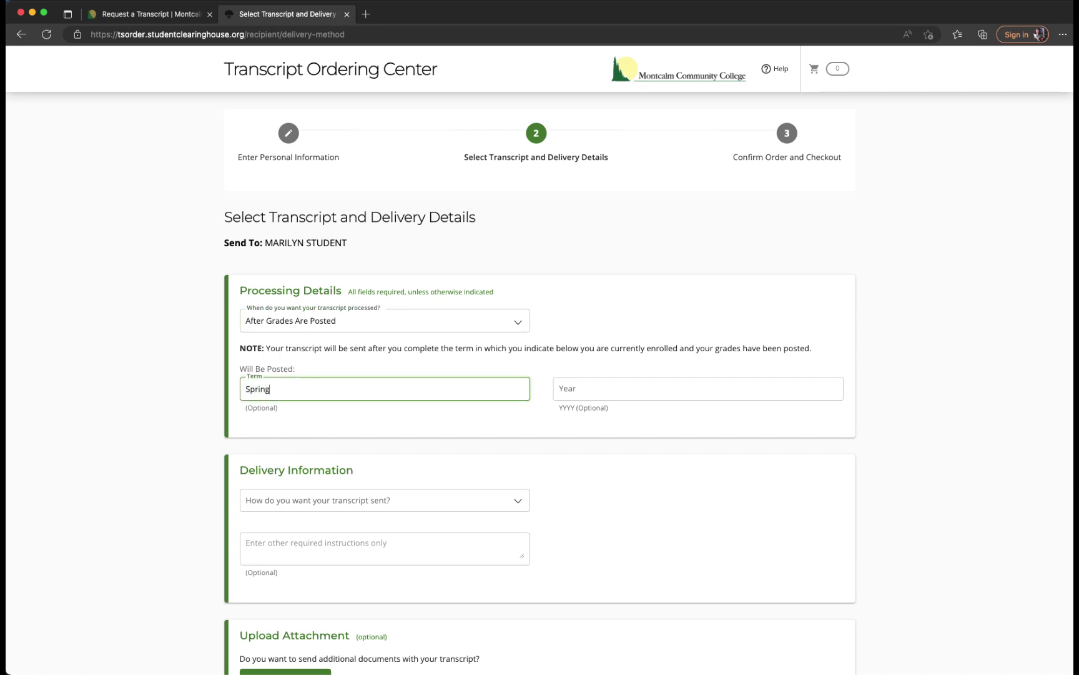
{"action": "key", "text": "Tab"}
{"action": "type", "text": "2023"}
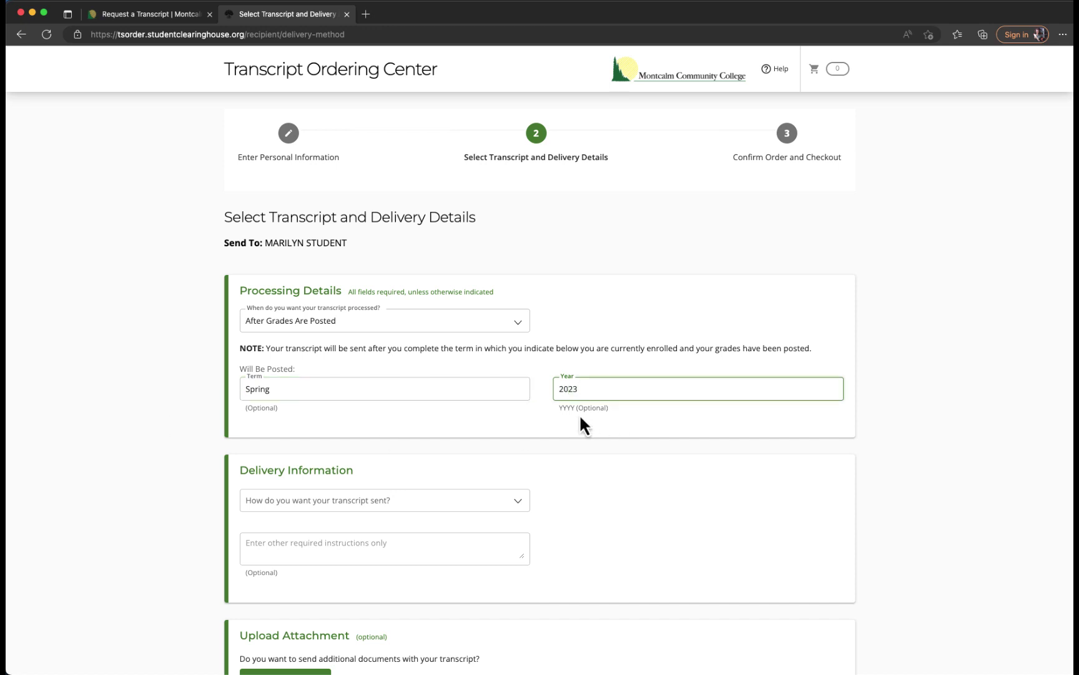
{"action": "left_click", "coordinate": [178, 429]}
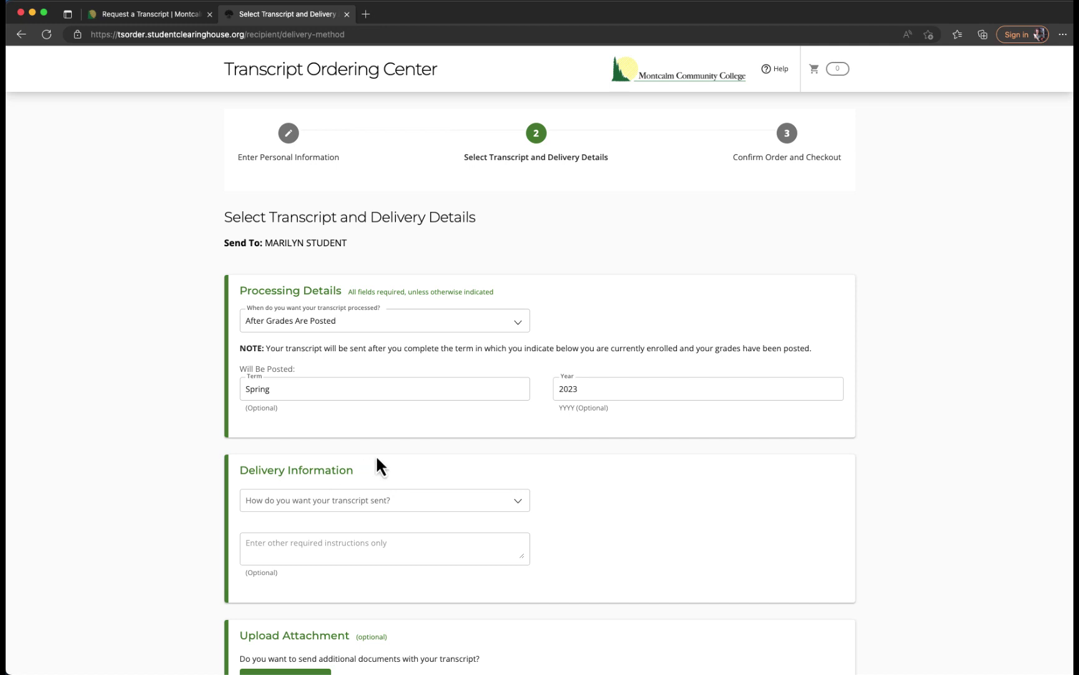
{"action": "scroll", "coordinate": [374, 466], "scroll_direction": "down", "scroll_amount": 1}
Choose Mail/United States delivery with 1 copy, accept the school's terms, and continue.
{"action": "left_click", "coordinate": [371, 492]}
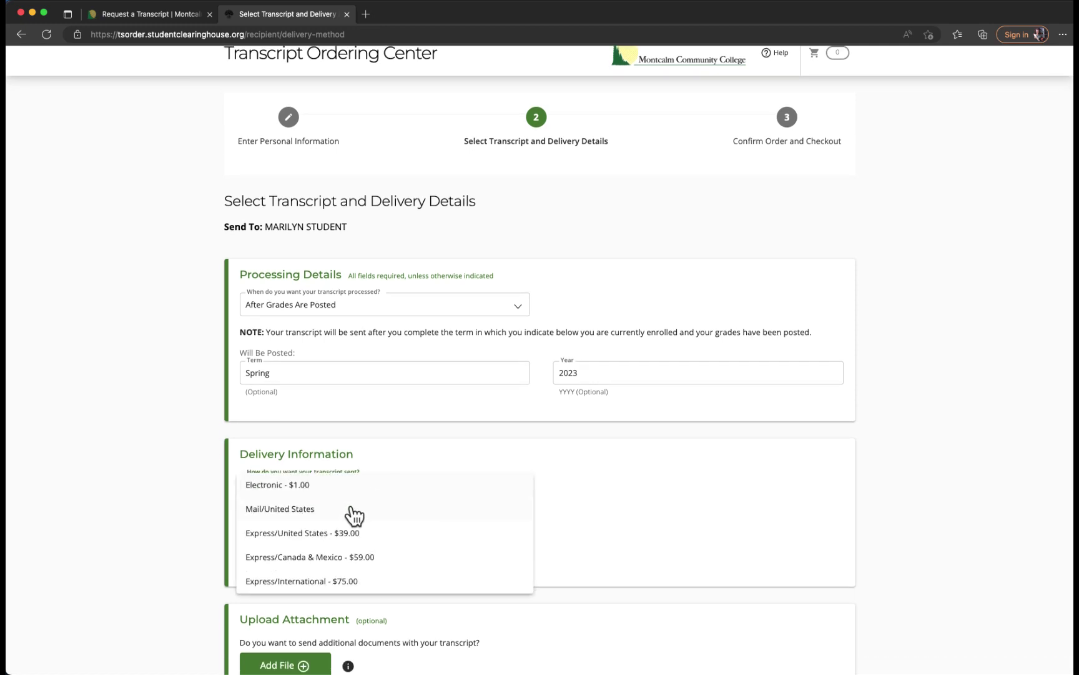
{"action": "left_click", "coordinate": [353, 511]}
{"action": "scroll", "coordinate": [197, 509], "scroll_direction": "down", "scroll_amount": 3}
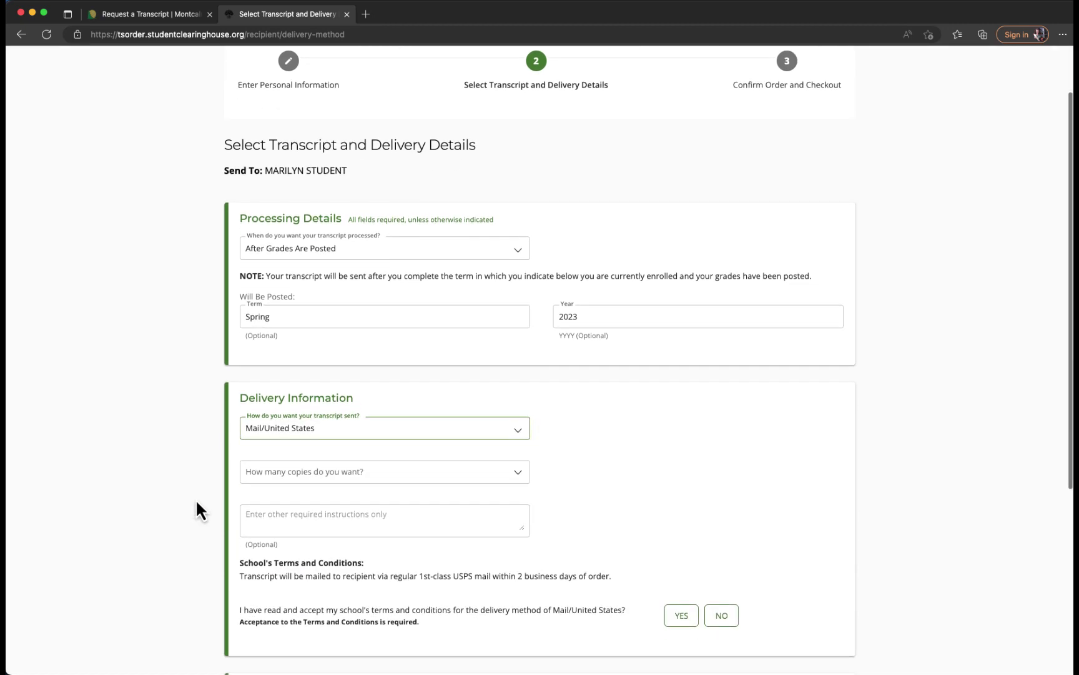
{"action": "left_click", "coordinate": [282, 477]}
{"action": "left_click", "coordinate": [264, 475]}
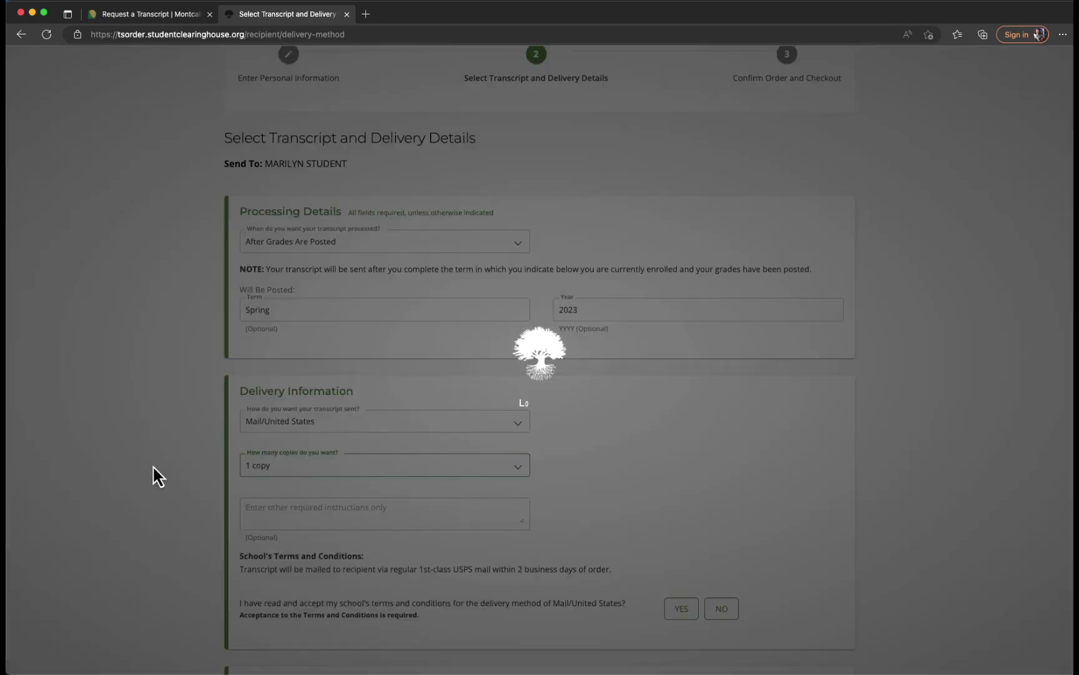
{"action": "scroll", "coordinate": [143, 464], "scroll_direction": "down", "scroll_amount": 1}
{"action": "scroll", "coordinate": [143, 464], "scroll_direction": "down", "scroll_amount": 3}
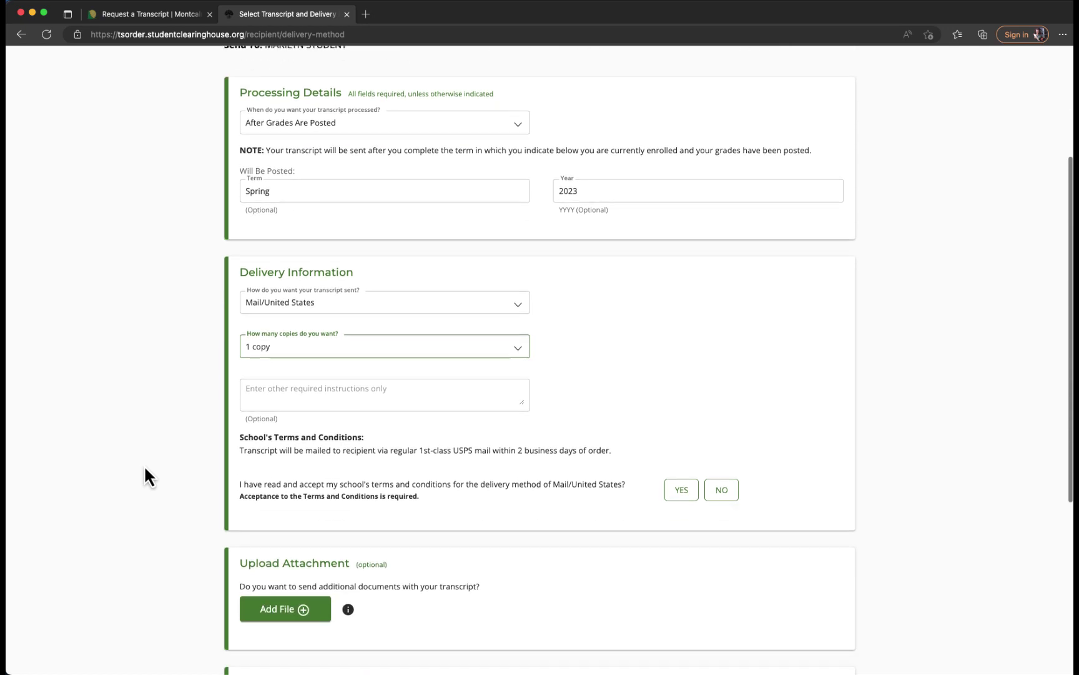
{"action": "left_click", "coordinate": [681, 490]}
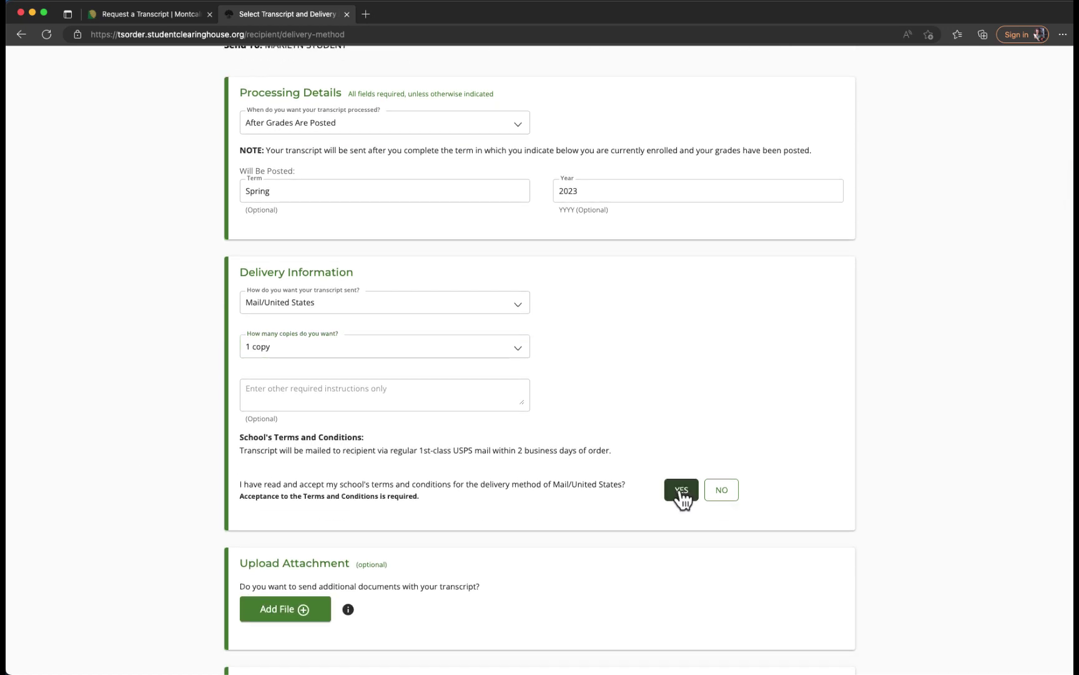
{"action": "scroll", "coordinate": [180, 483], "scroll_direction": "down", "scroll_amount": 2}
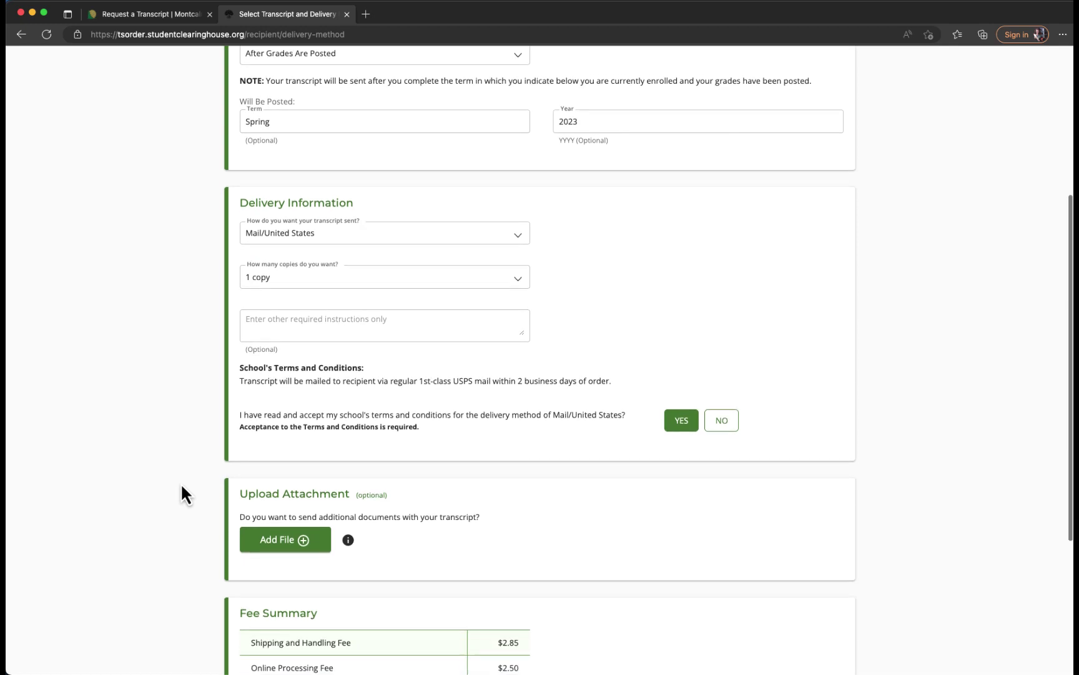
{"action": "scroll", "coordinate": [181, 482], "scroll_direction": "down", "scroll_amount": 2}
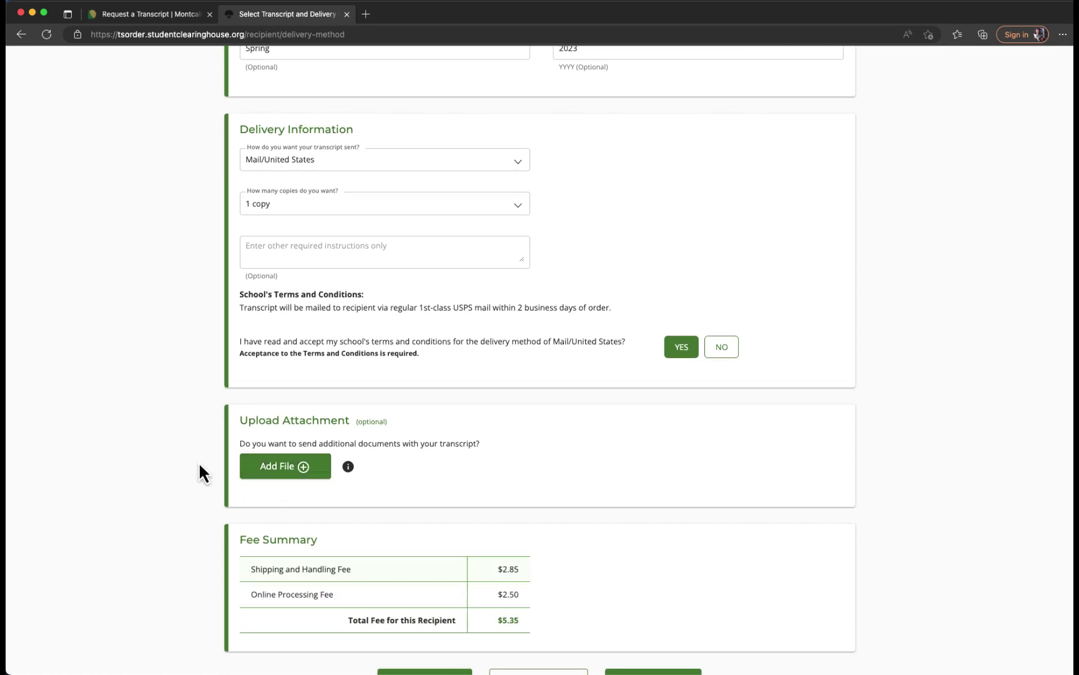
{"action": "scroll", "coordinate": [200, 463], "scroll_direction": "down", "scroll_amount": 3}
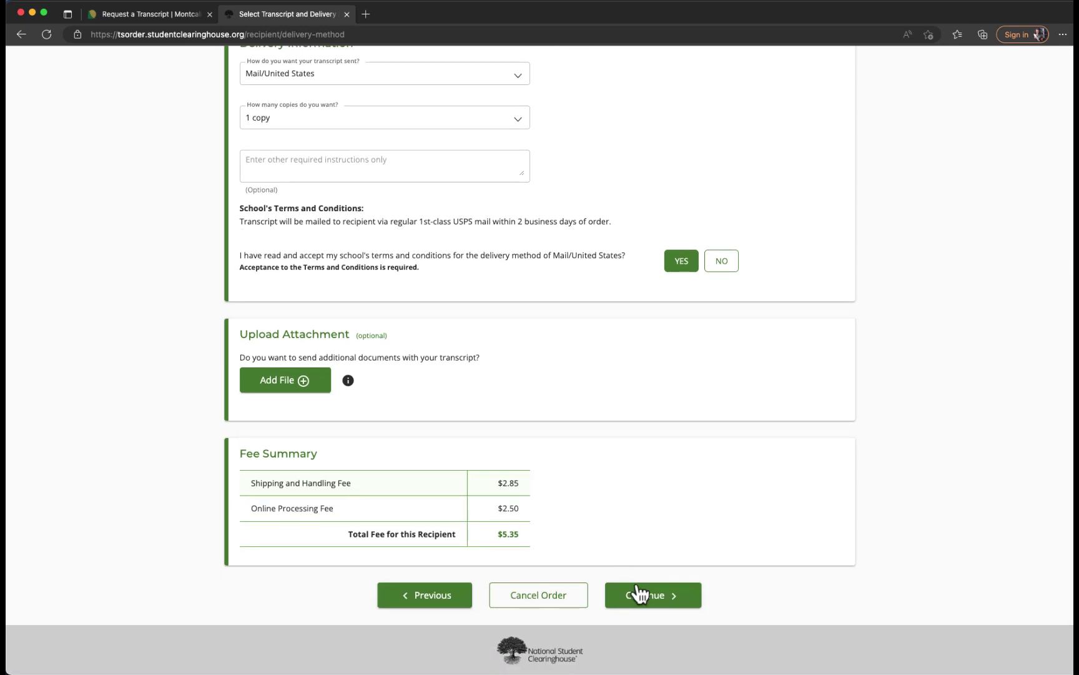
{"action": "left_click", "coordinate": [641, 593]}
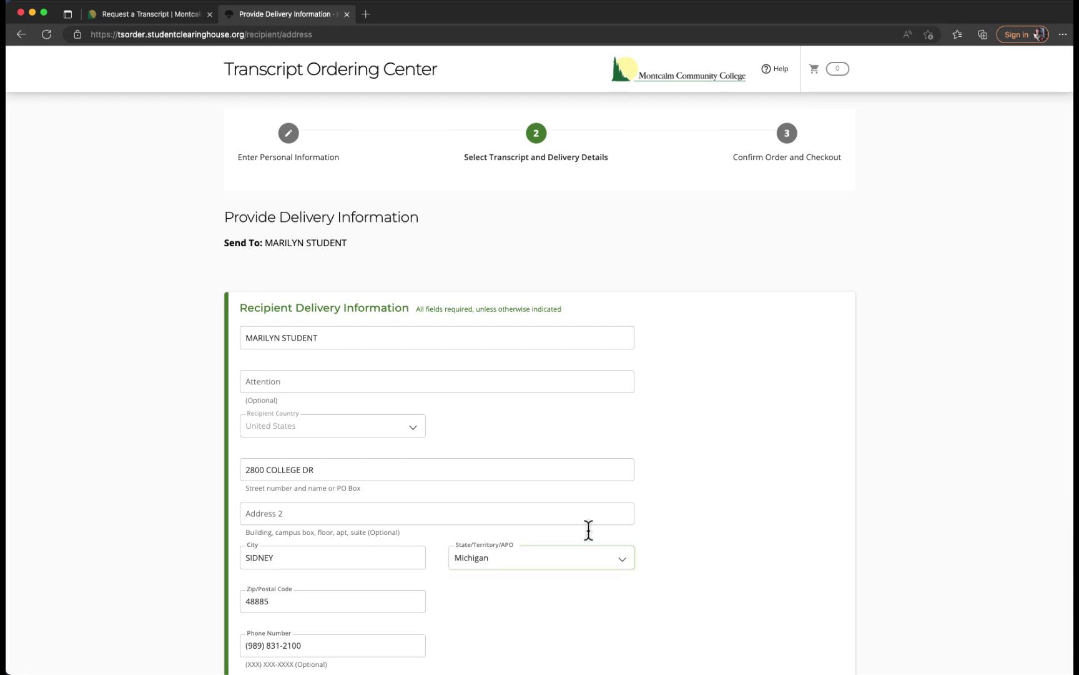
Add the order to the cart, accepting the USPS-suggested delivery address.
{"action": "scroll", "coordinate": [144, 453], "scroll_direction": "down", "scroll_amount": 2}
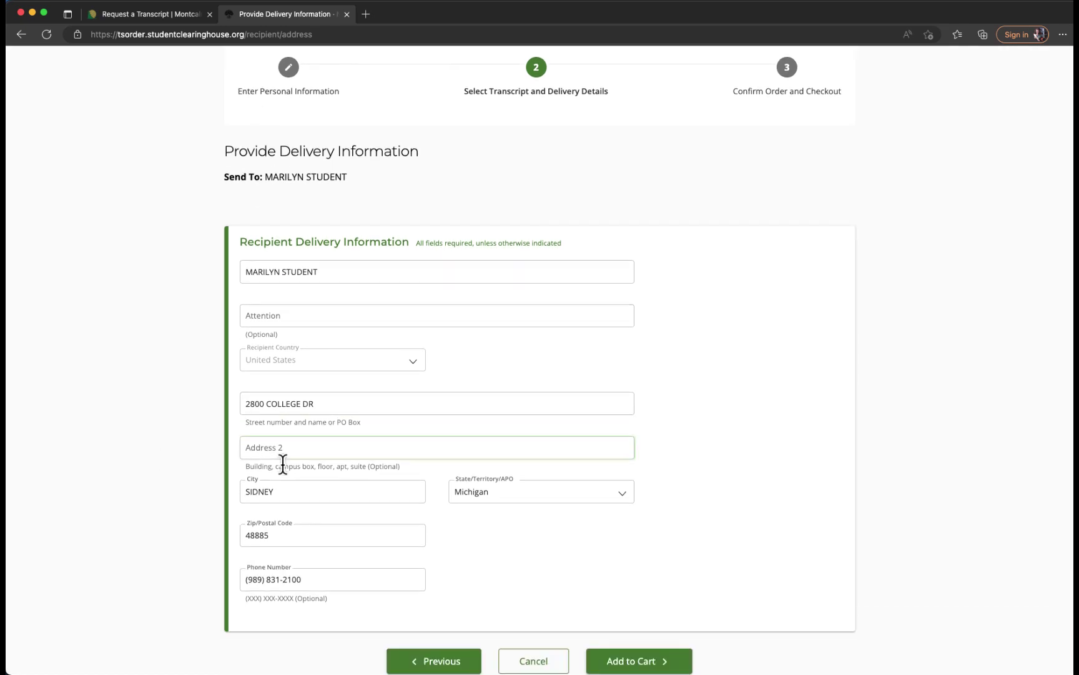
{"action": "scroll", "coordinate": [512, 548], "scroll_direction": "down", "scroll_amount": 1}
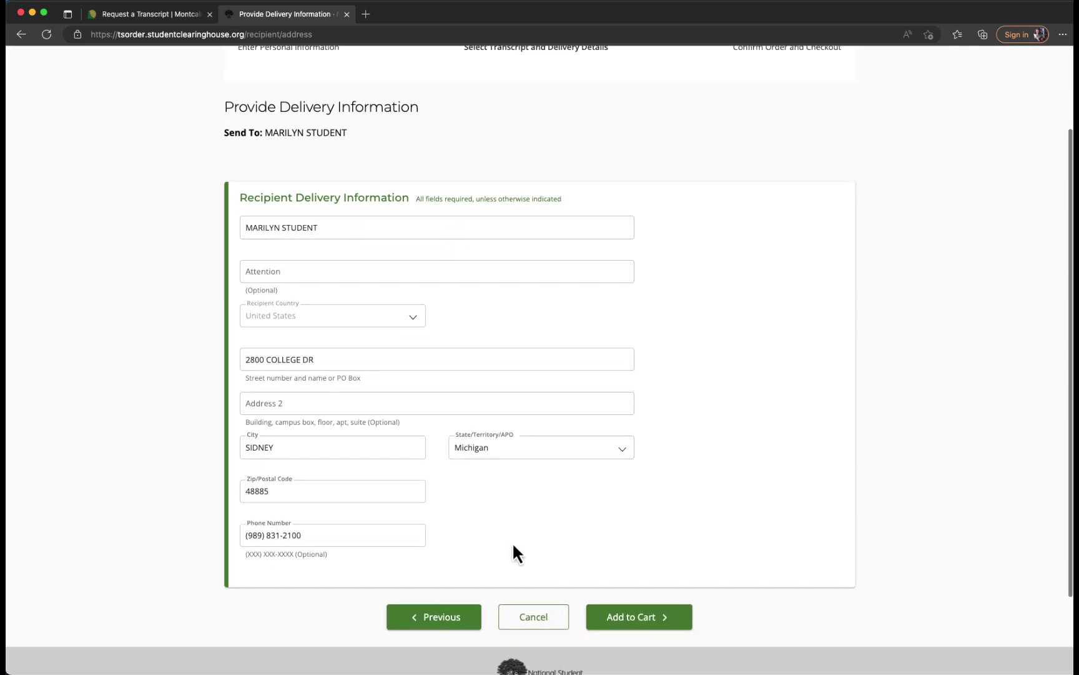
{"action": "left_click", "coordinate": [632, 614]}
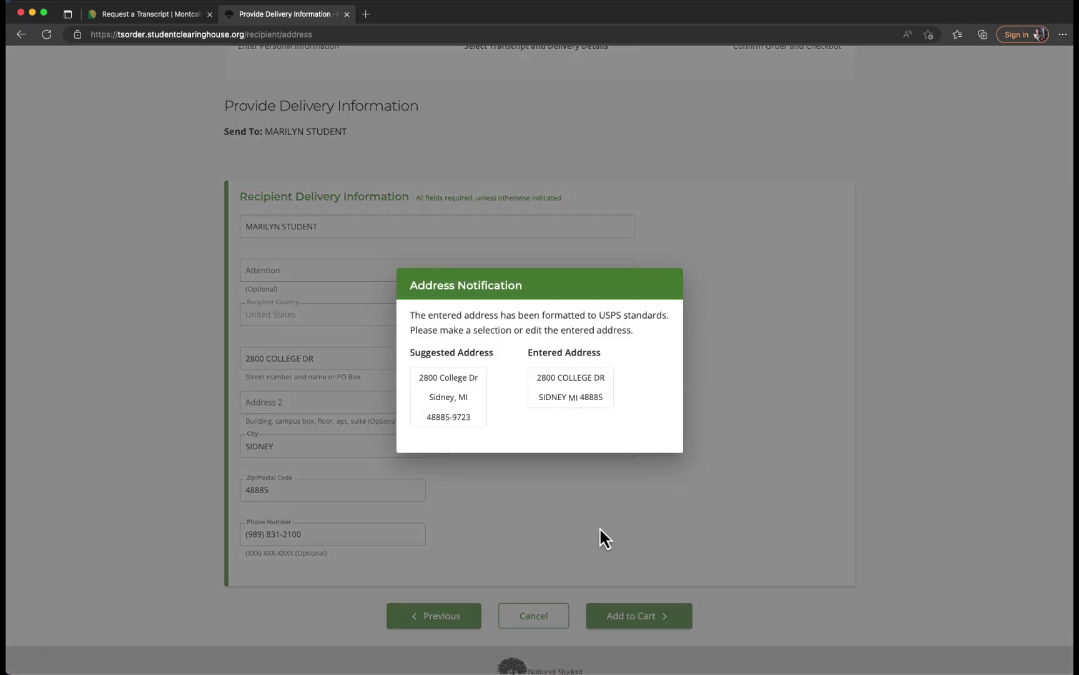
{"action": "left_click", "coordinate": [447, 399]}
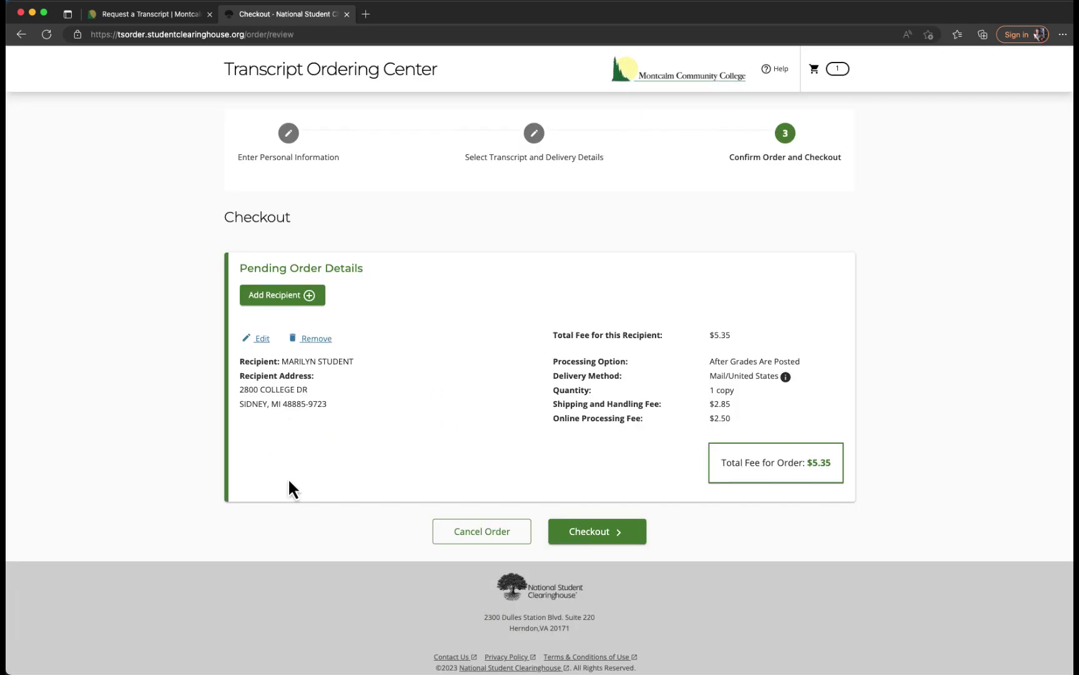
Proceed to checkout, draw a signature on the consent form and accept it.
{"action": "left_click", "coordinate": [598, 532]}
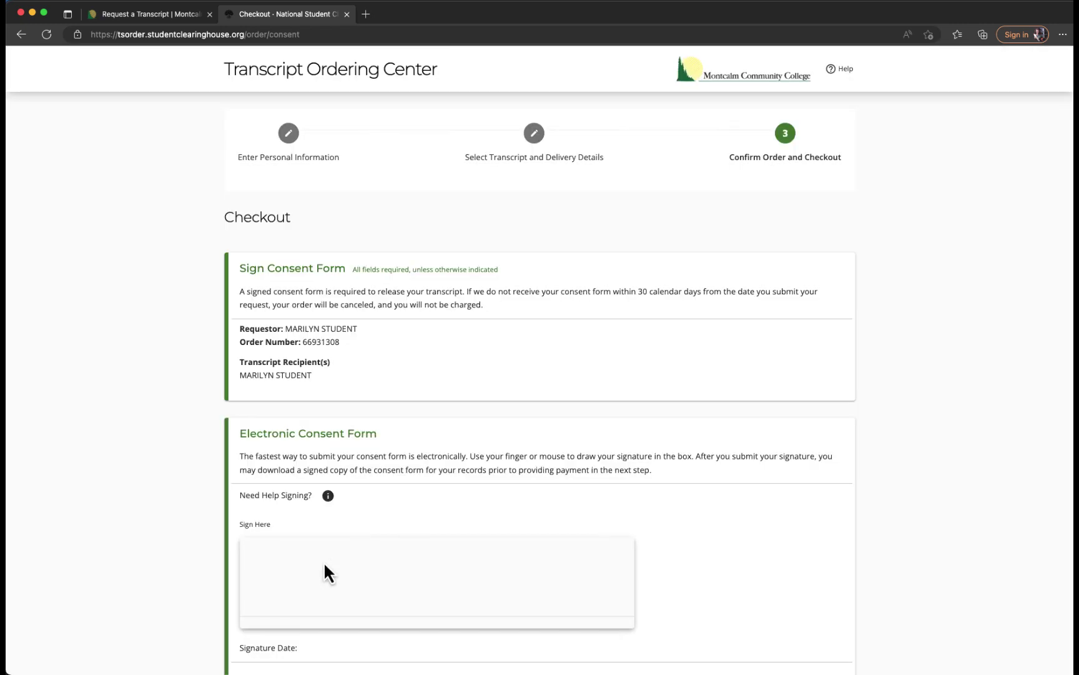
{"action": "mouse_move", "coordinate": [331, 590]}
{"action": "left_mouse_down"}
{"action": "mouse_move", "coordinate": [361, 624]}
{"action": "mouse_move", "coordinate": [402, 586]}
{"action": "mouse_move", "coordinate": [277, 585]}
{"action": "left_mouse_up"}
{"action": "scroll", "coordinate": [146, 550], "scroll_direction": "down", "scroll_amount": 3}
{"action": "scroll", "coordinate": [162, 552], "scroll_direction": "down", "scroll_amount": 2}
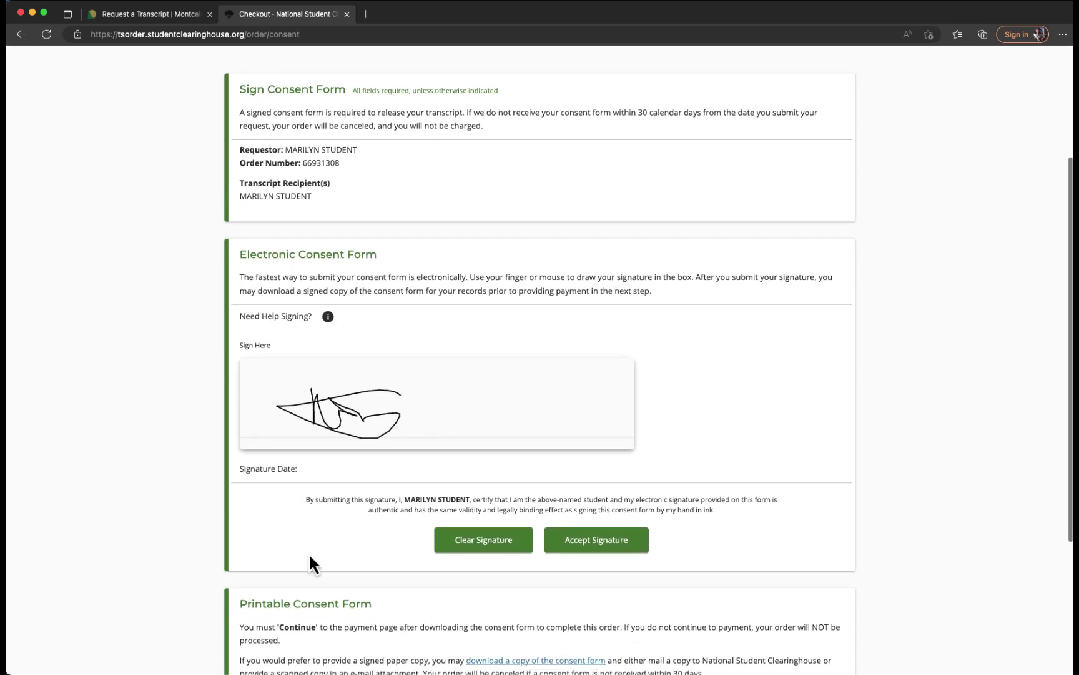
{"action": "left_click", "coordinate": [582, 542]}
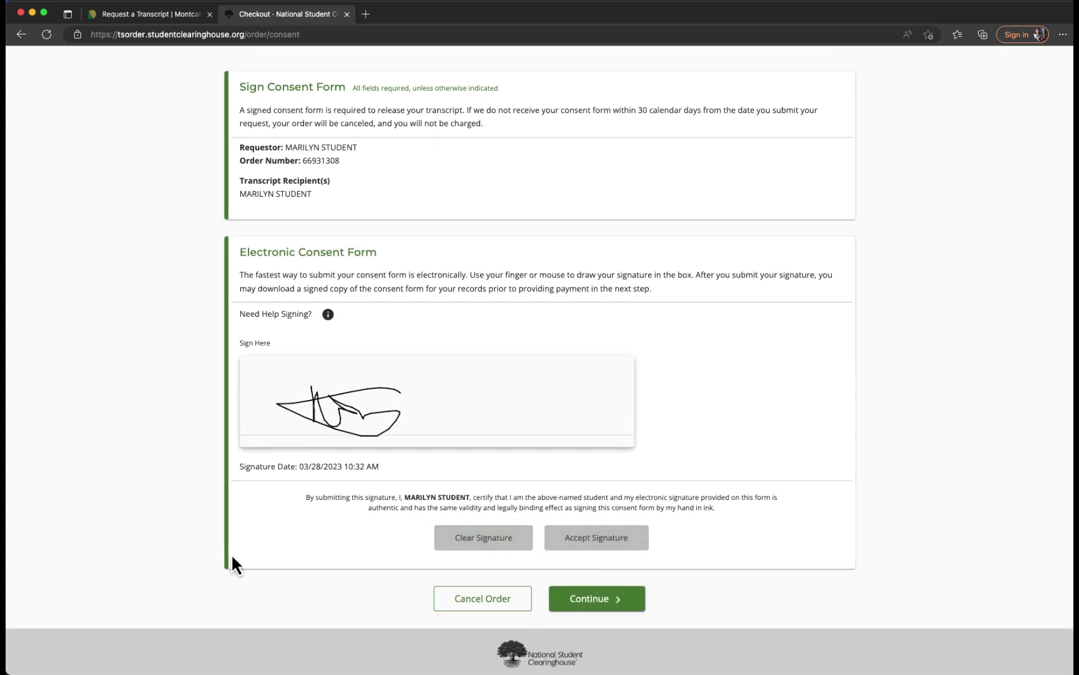
Continue to the Payment Details page and scroll down to the Submit Order button.
{"action": "left_click", "coordinate": [613, 602]}
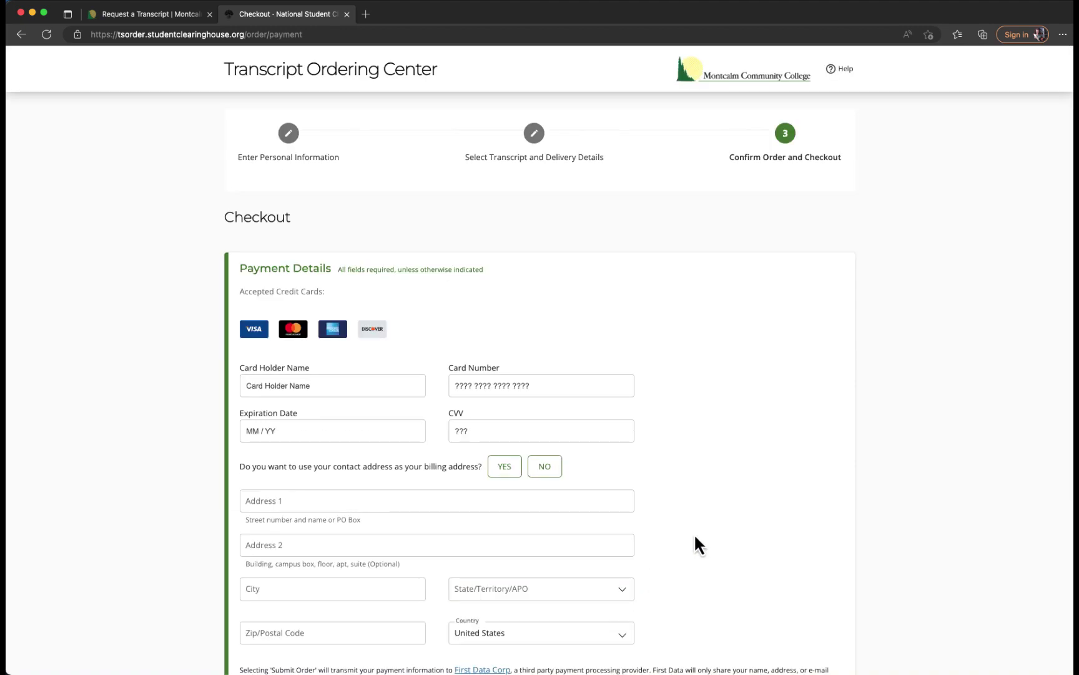
{"action": "scroll", "coordinate": [694, 536], "scroll_direction": "down", "scroll_amount": 3}
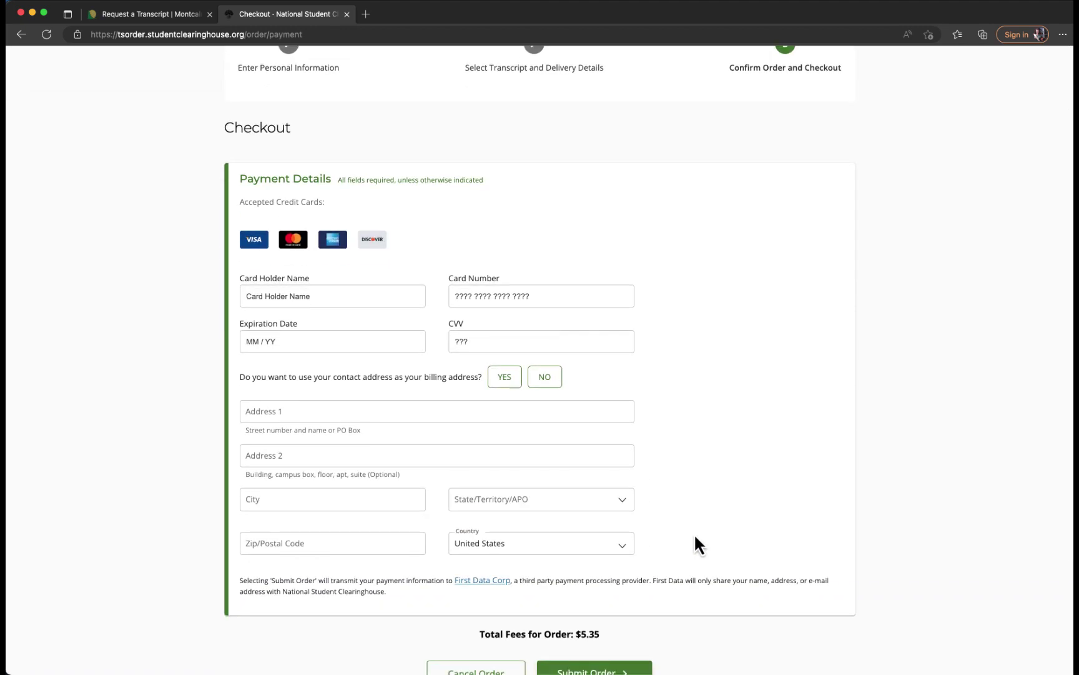
{"action": "scroll", "coordinate": [688, 531], "scroll_direction": "down", "scroll_amount": 2}
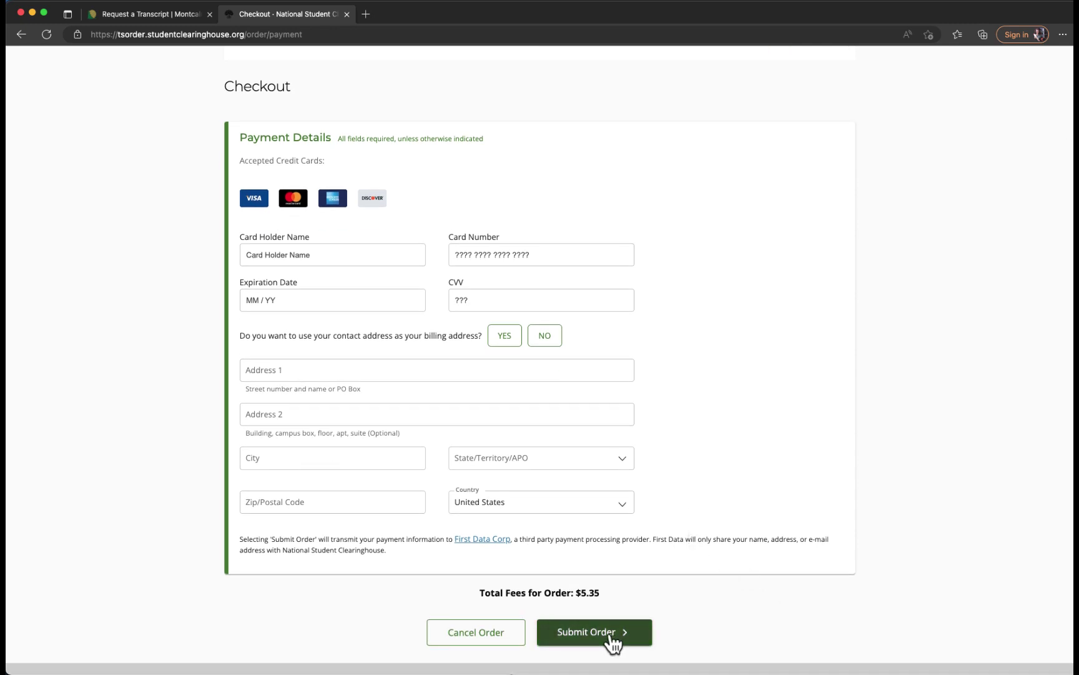